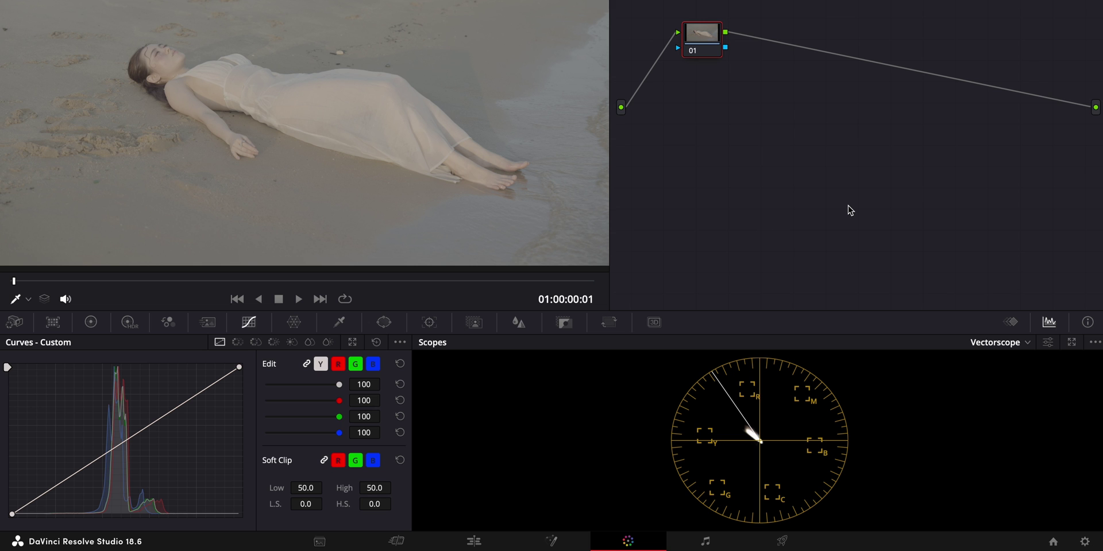
Check the project's color management settings and close them without changing anything.
left_click(1085, 542)
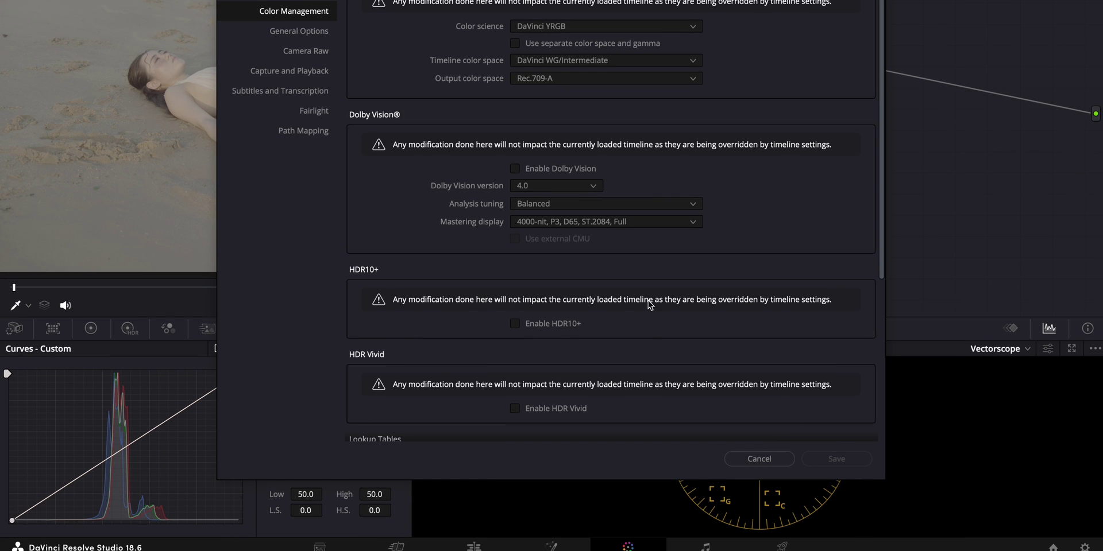
left_click(775, 459)
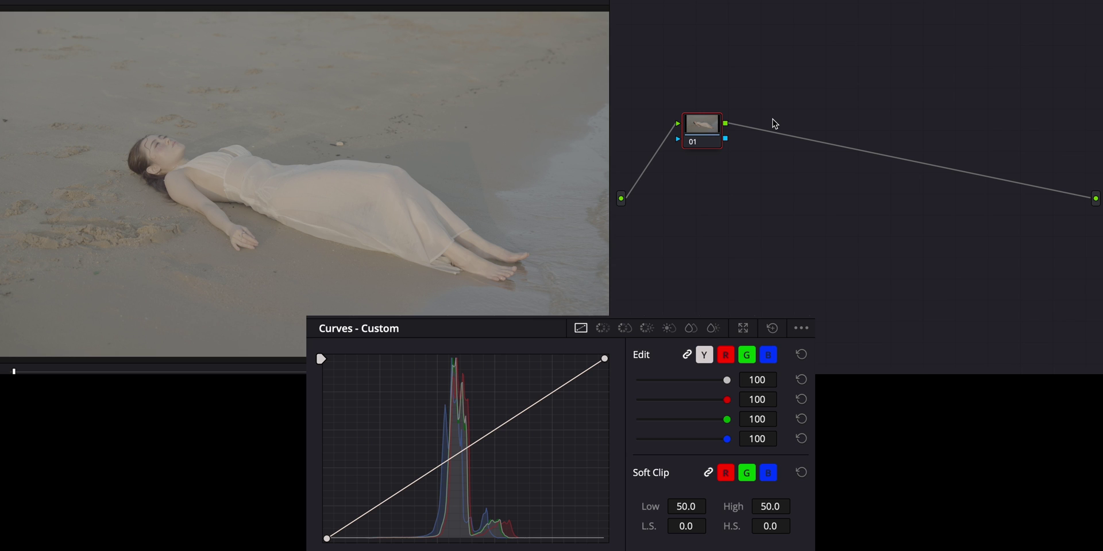
Add a serial node after node 01, move it well apart, and apply the Color Space Transform effect to both nodes.
key("alt+s")
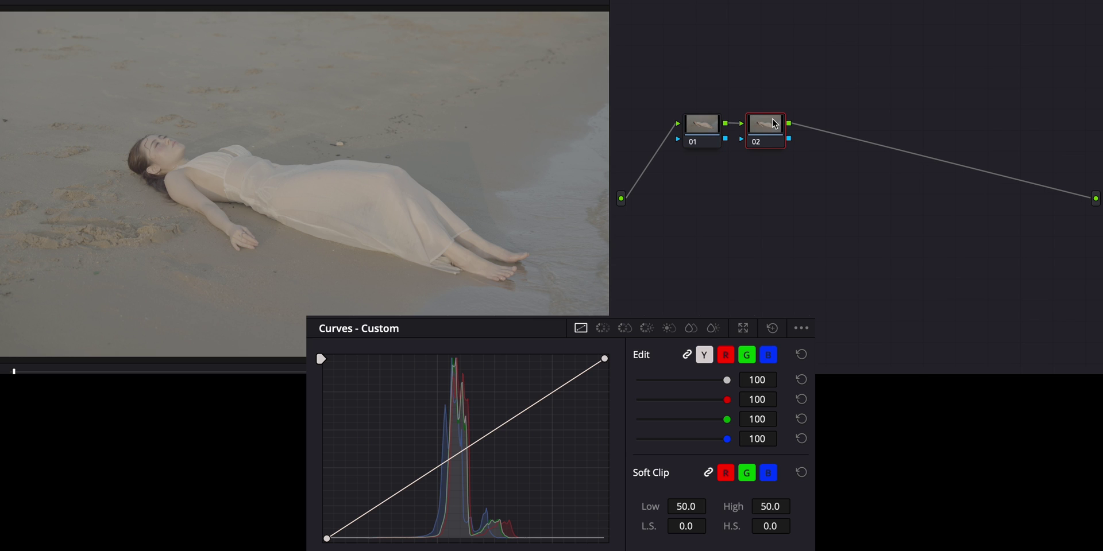
left_click_drag(774, 123, 926, 114)
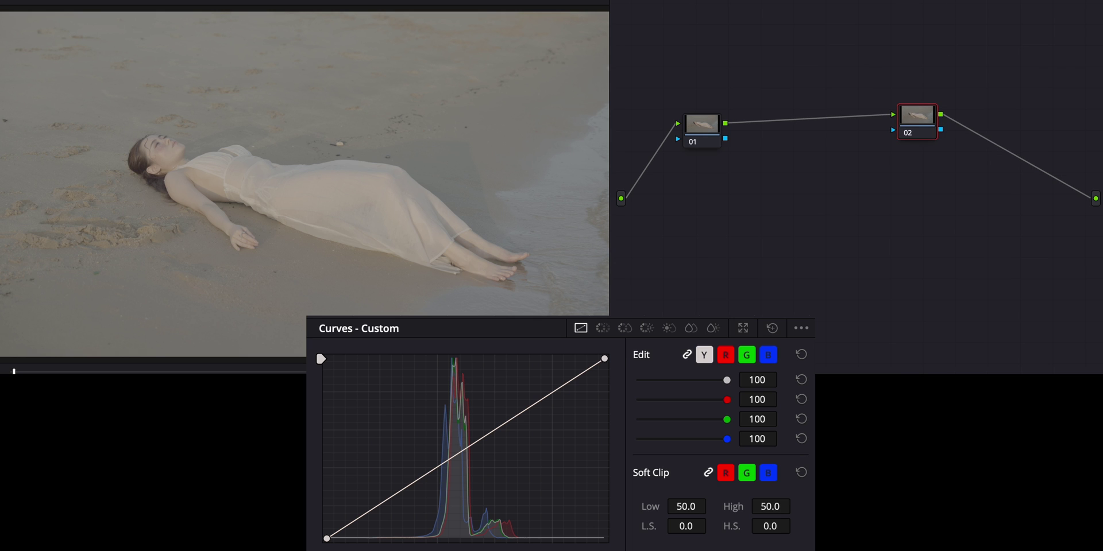
left_click(977, 1)
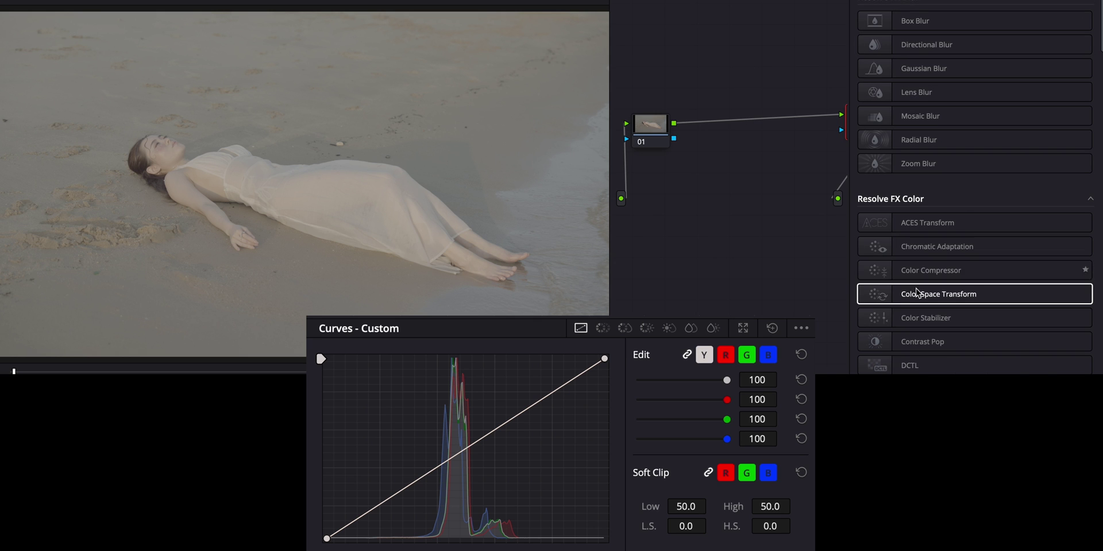
left_click_drag(931, 295, 652, 128)
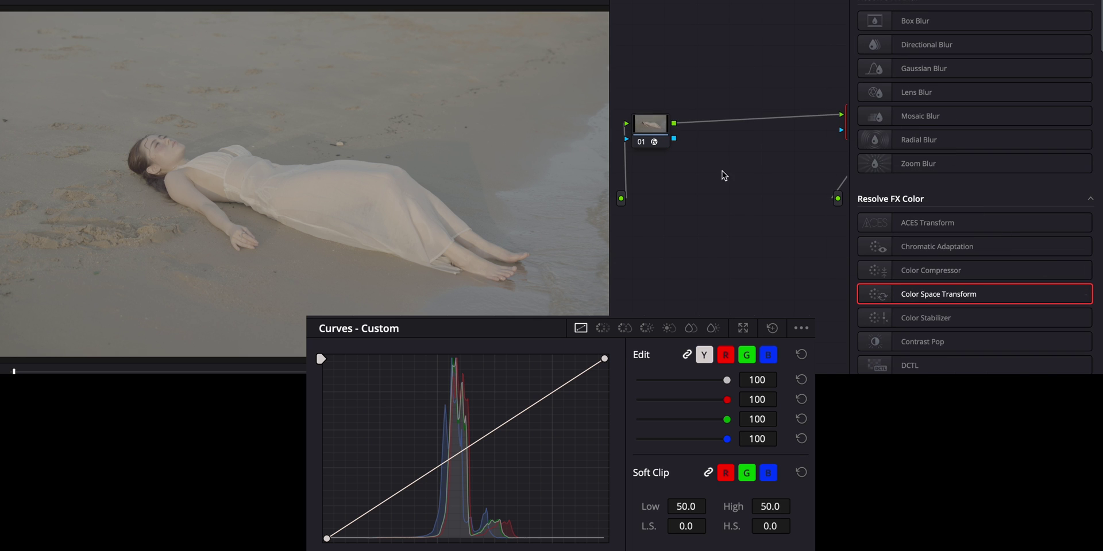
key("Delete")
left_click_drag(938, 294, 849, 245)
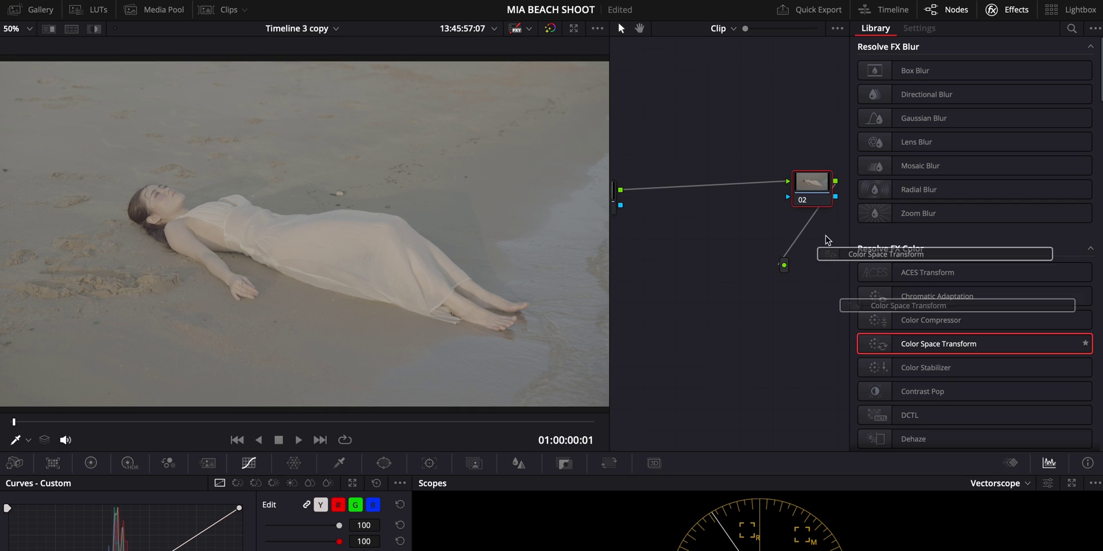
left_click_drag(848, 294, 812, 183)
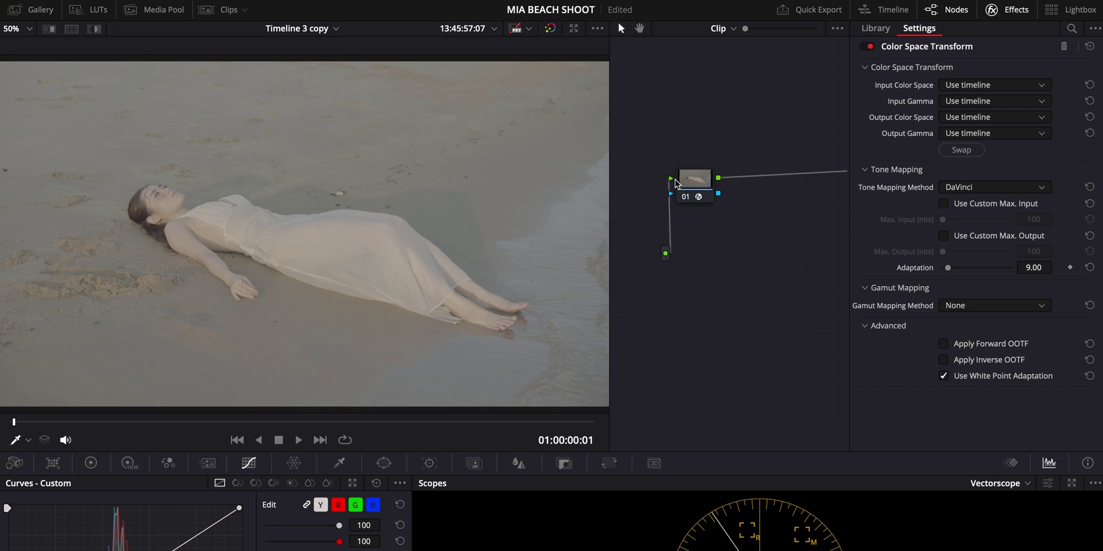
Set node 01's Color Space Transform input color space to Sony S-Gamut3.Cine and input gamma to Sony S-Log3.
left_click(701, 183)
left_click(1000, 85)
scroll(1019, 192, "down", 5)
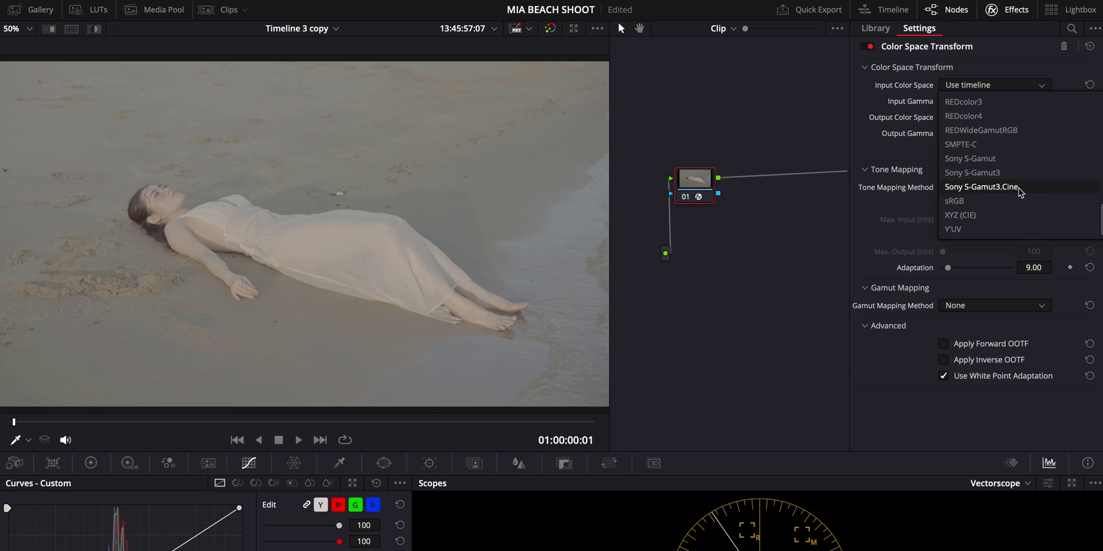
left_click(1019, 192)
left_click(979, 102)
scroll(993, 164, "down", 4)
scroll(994, 164, "down", 4)
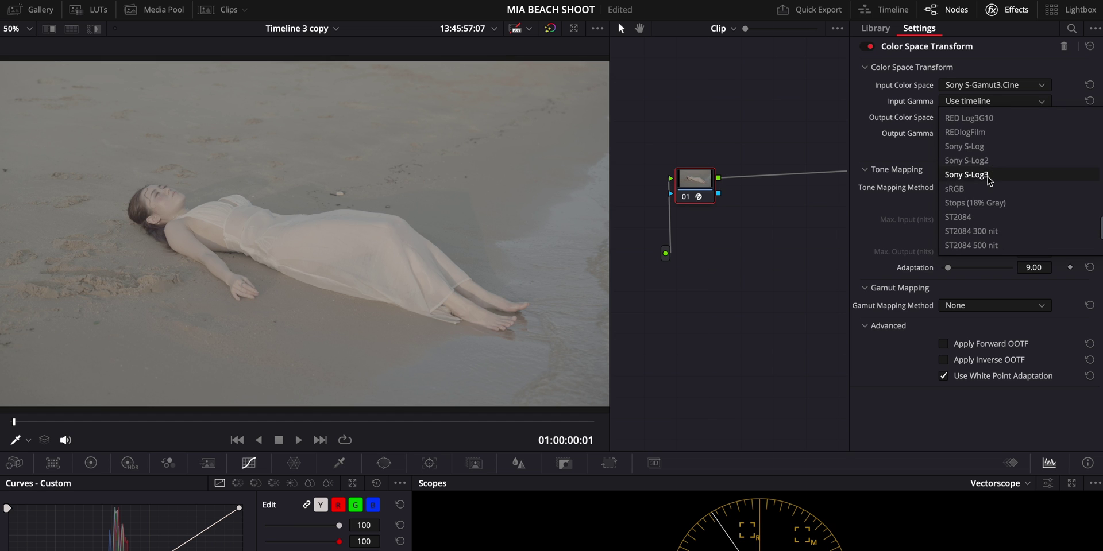
left_click(988, 176)
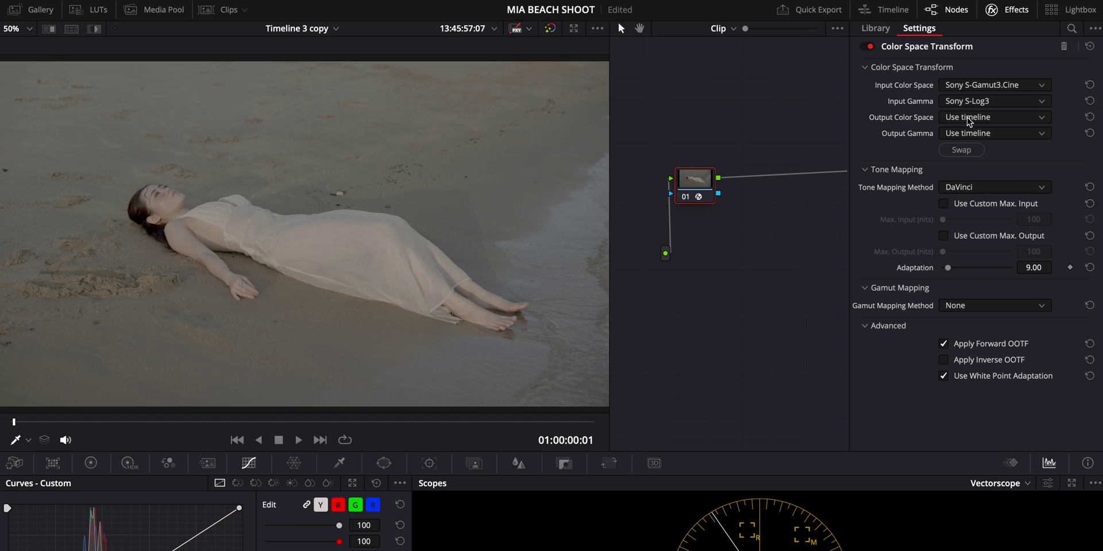
Set node 01's output color space to DaVinci Wide Gamut and output gamma to DaVinci Intermediate.
left_click(969, 119)
key("d")
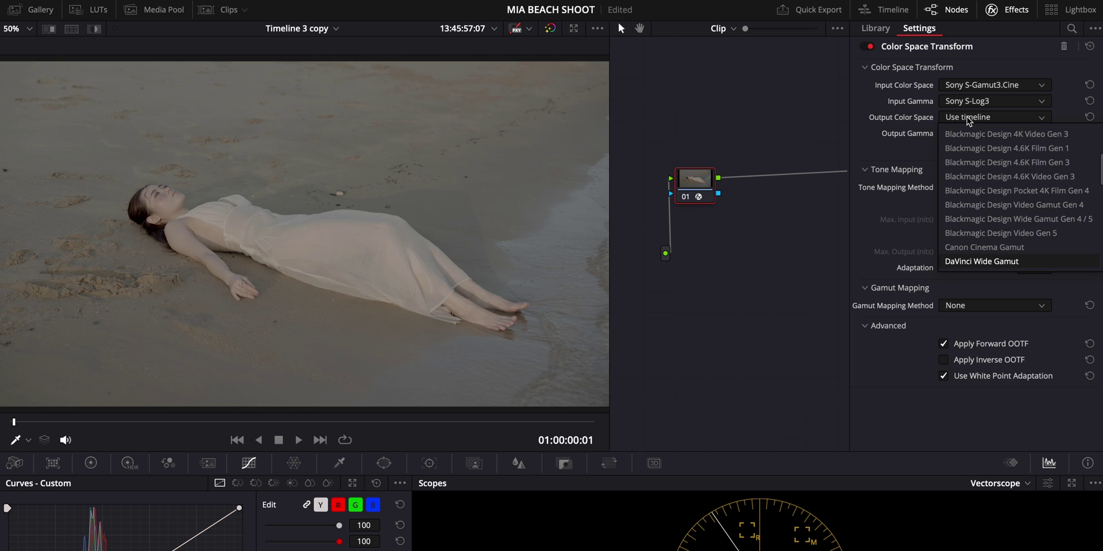
key("Return")
left_click(978, 134)
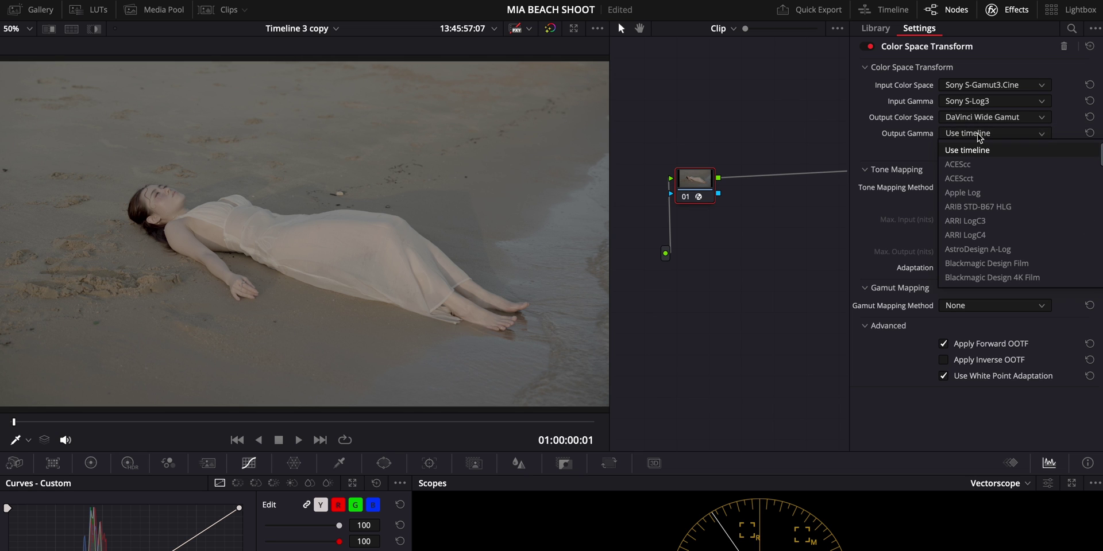
key("d")
left_click(1022, 279)
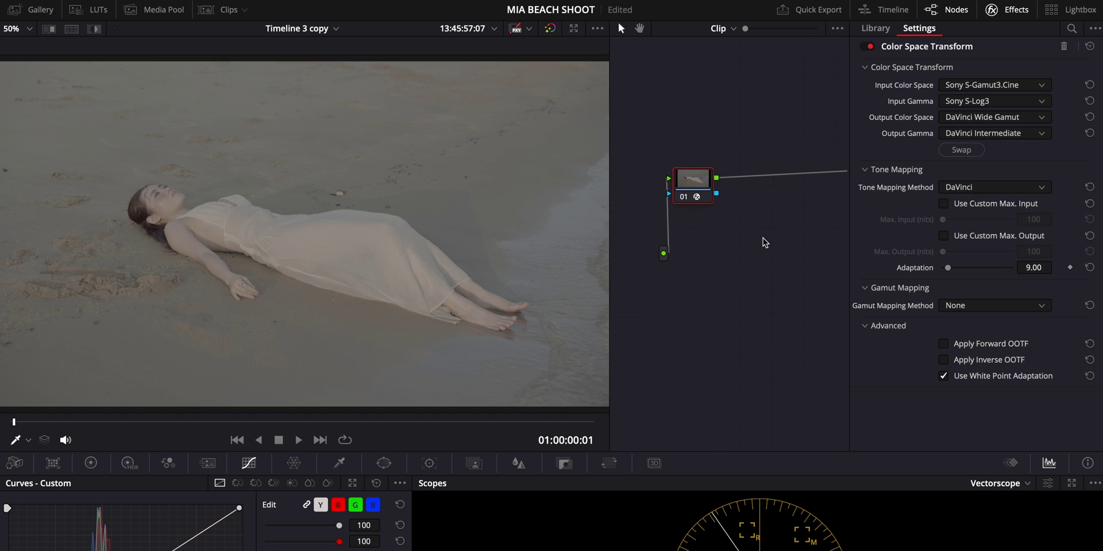
Set node 02's Color Space Transform input color space to DaVinci Wide Gamut and input gamma to DaVinci Intermediate.
key("alt+s")
left_click_drag(758, 174, 711, 216)
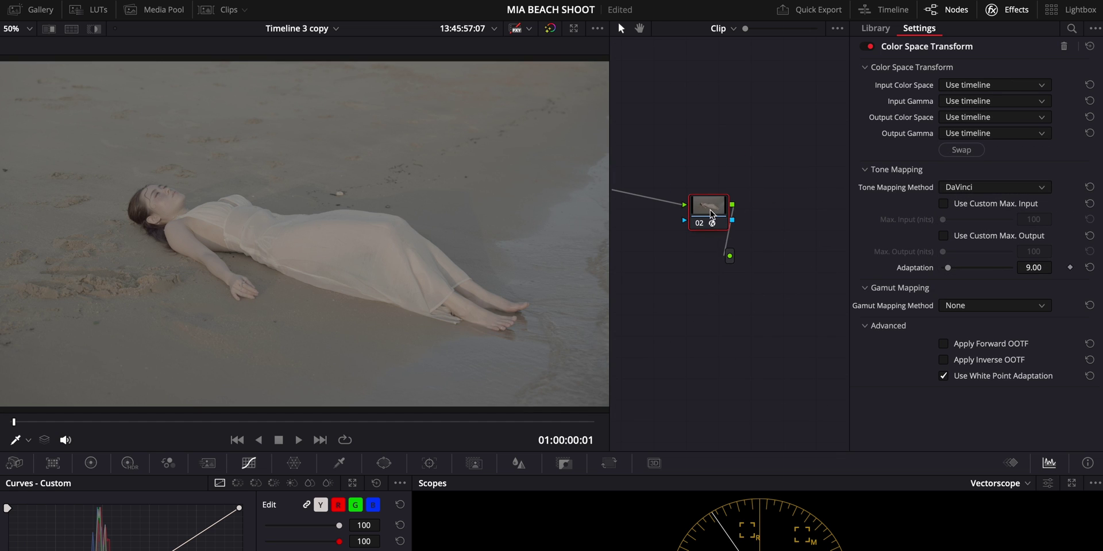
left_click(984, 89)
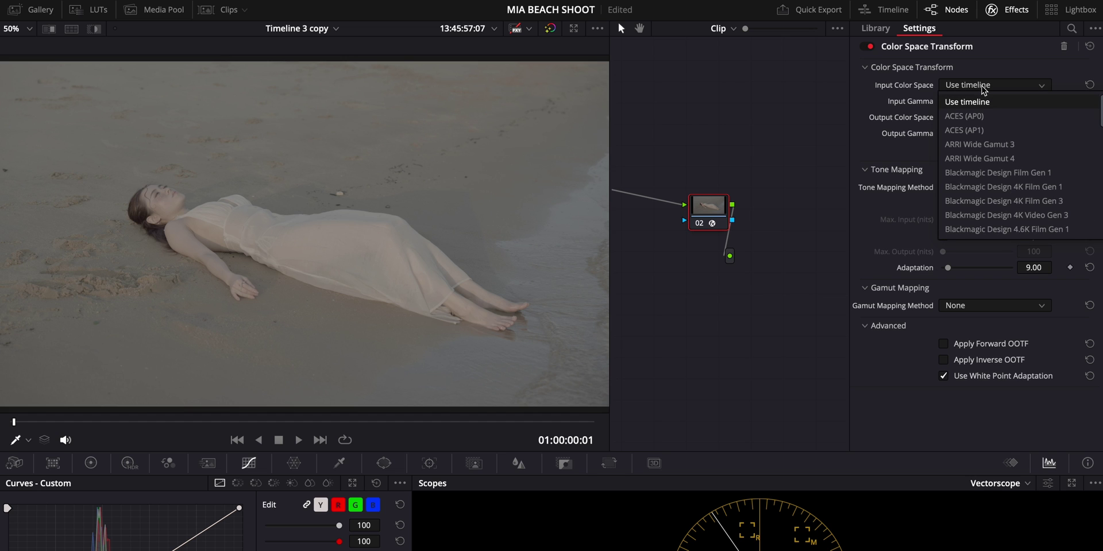
key("d")
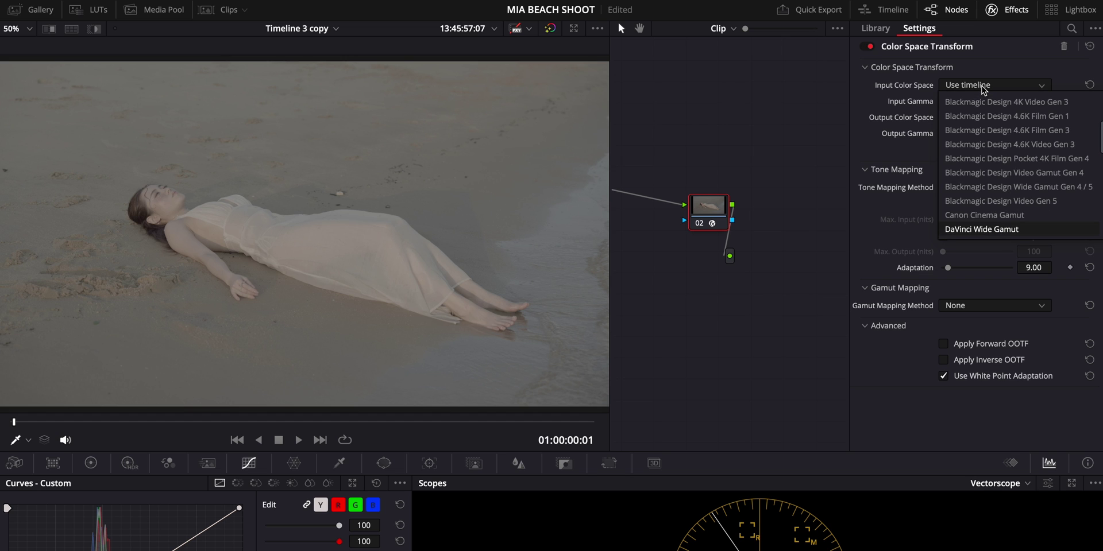
key("Return")
left_click(983, 101)
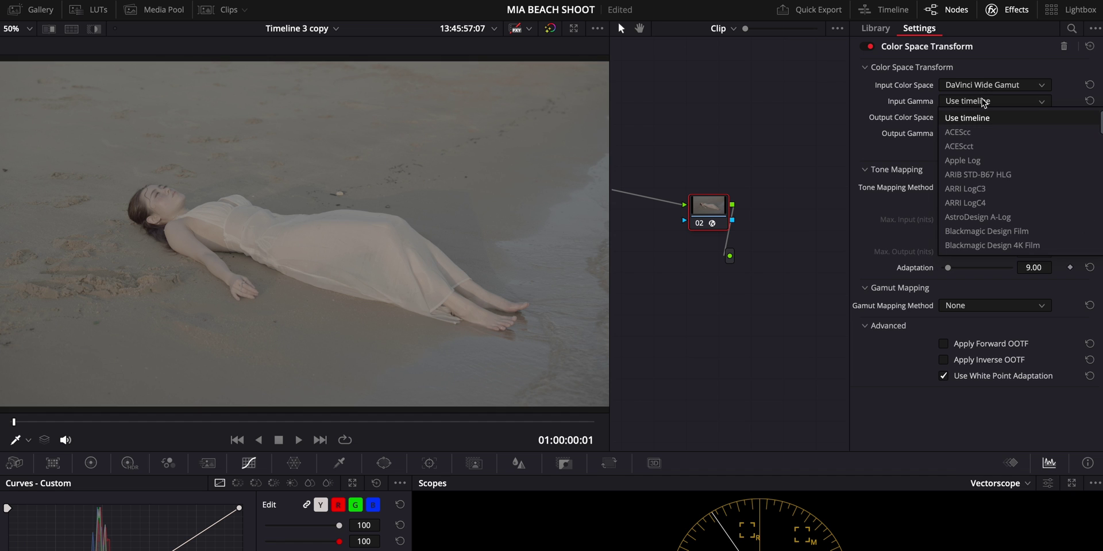
key("d")
key("Return")
Set node 02's output color space to Rec.709 and output gamma to Rec.709-A.
left_click(976, 118)
key("r")
key("Return")
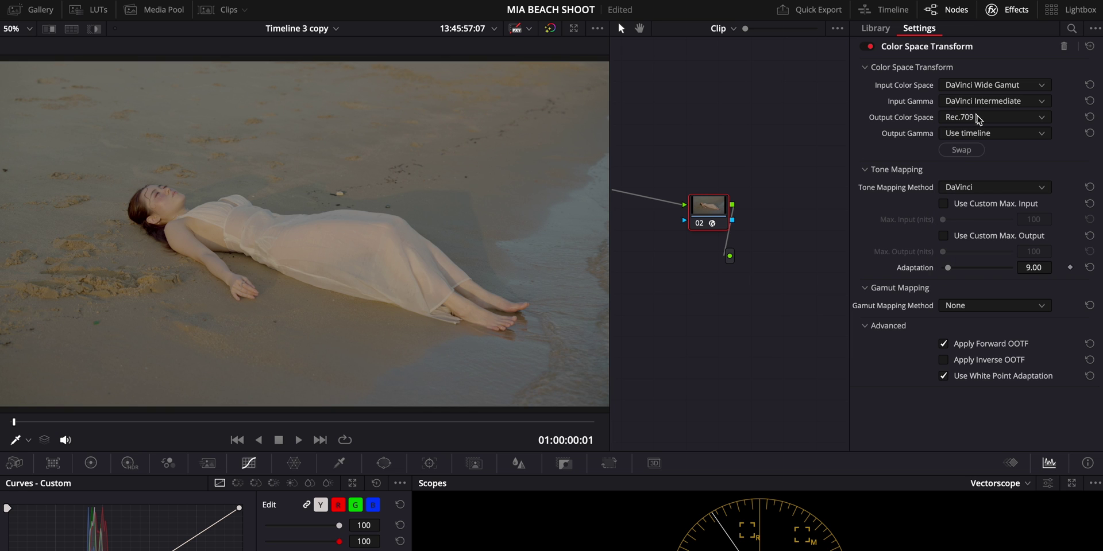
left_click(986, 134)
key("r")
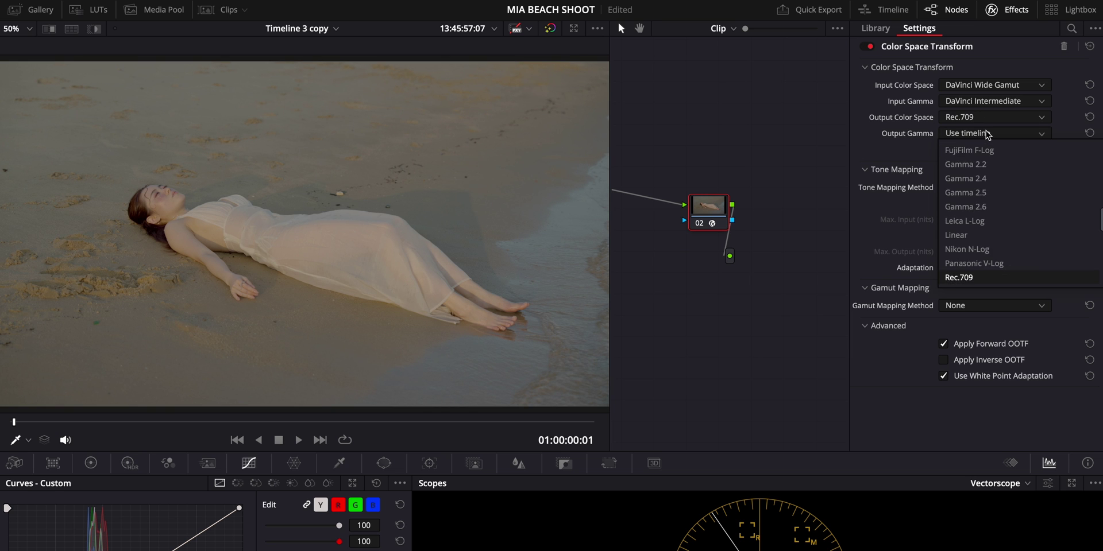
key("Return")
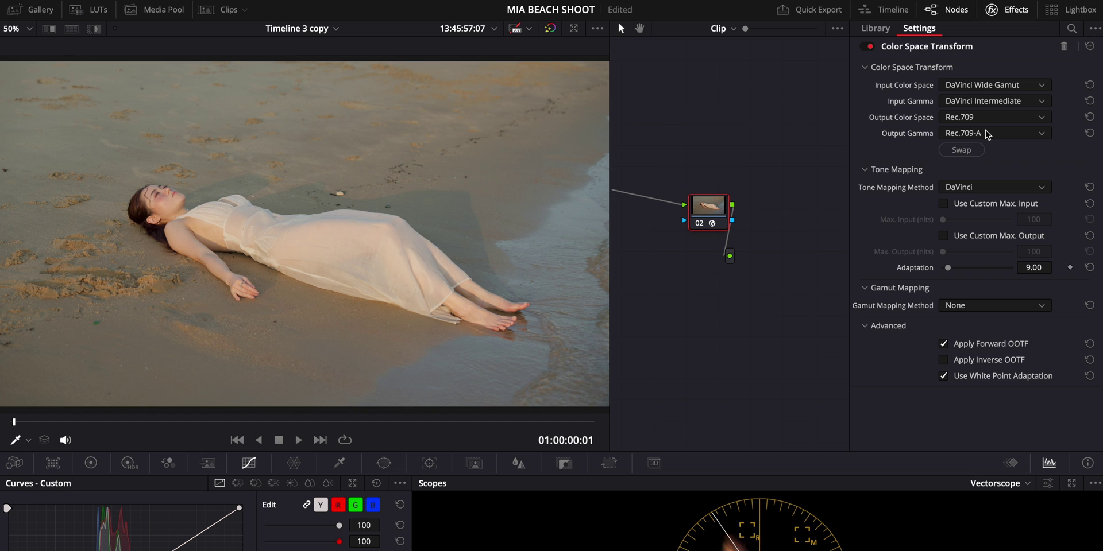
Hide the effects library and spread the two transform nodes apart in the node graph.
left_click(1002, 10)
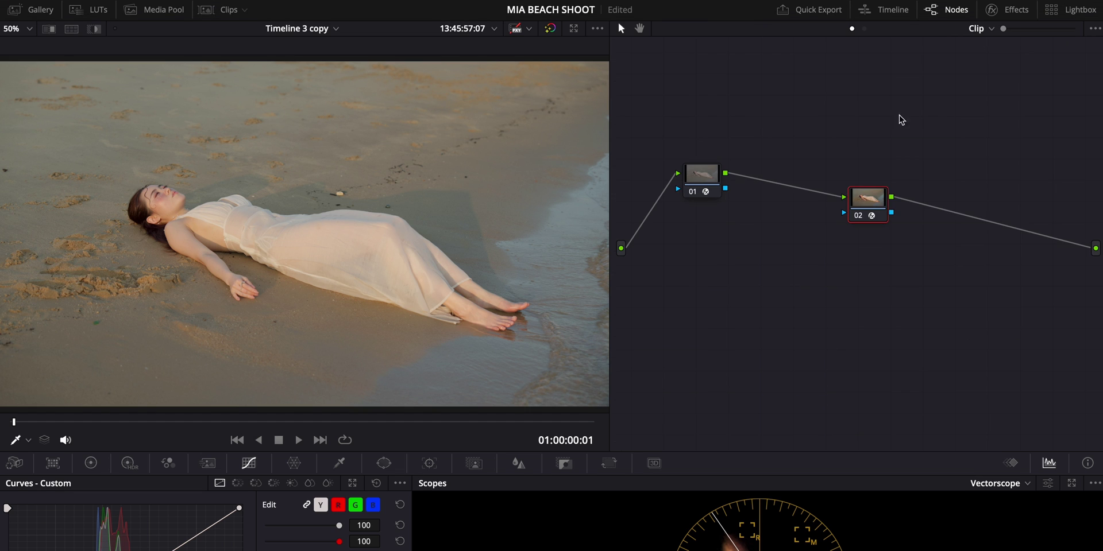
left_click_drag(864, 197, 1000, 184)
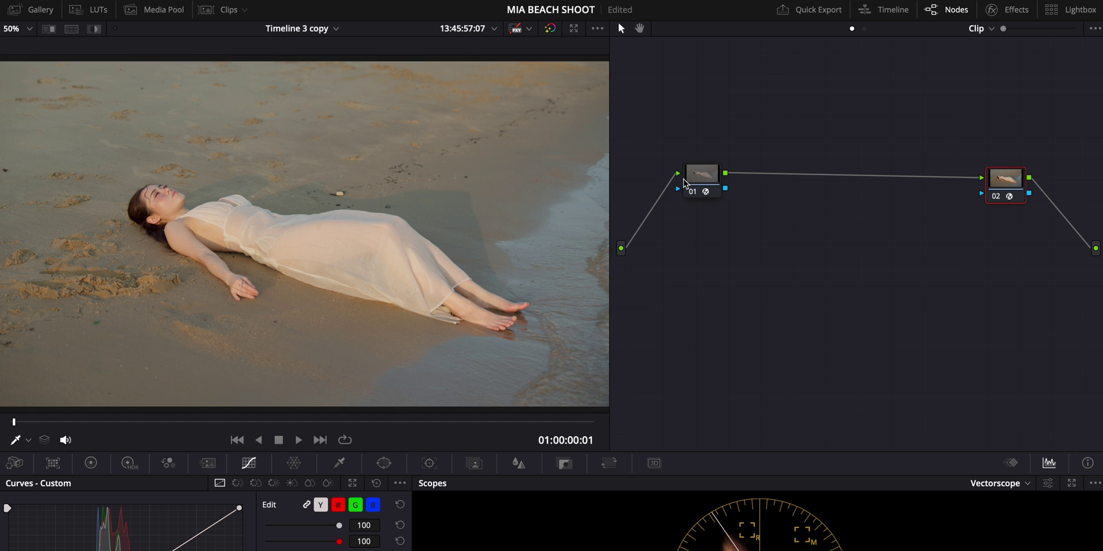
left_click_drag(684, 179, 671, 232)
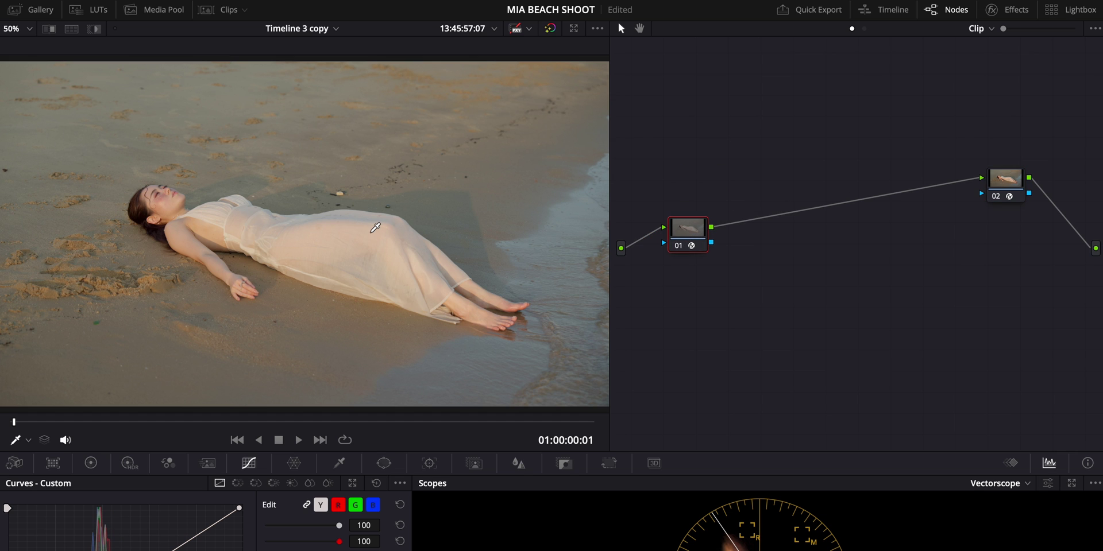
Bypass all grades and re-enable them to compare the original log image with the transformed one.
key("ctrl+s")
key("ctrl+d")
key("ctrl+d")
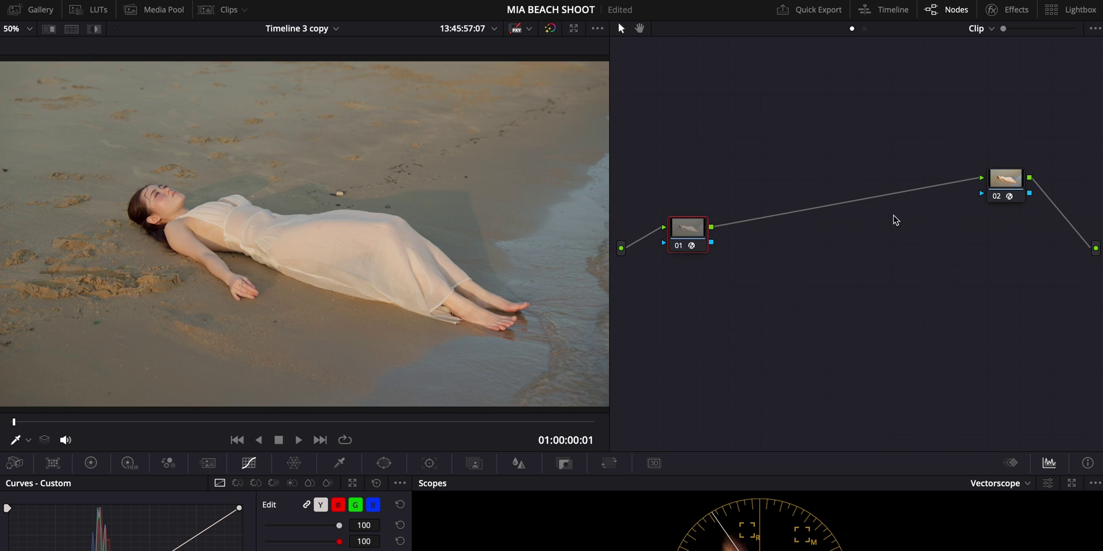
left_click(551, 29)
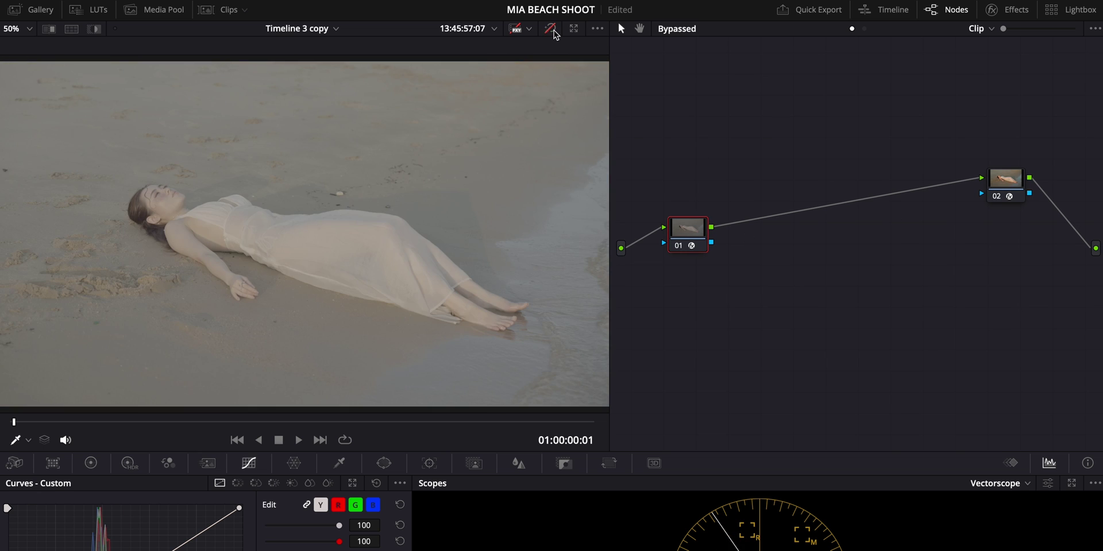
left_click(551, 29)
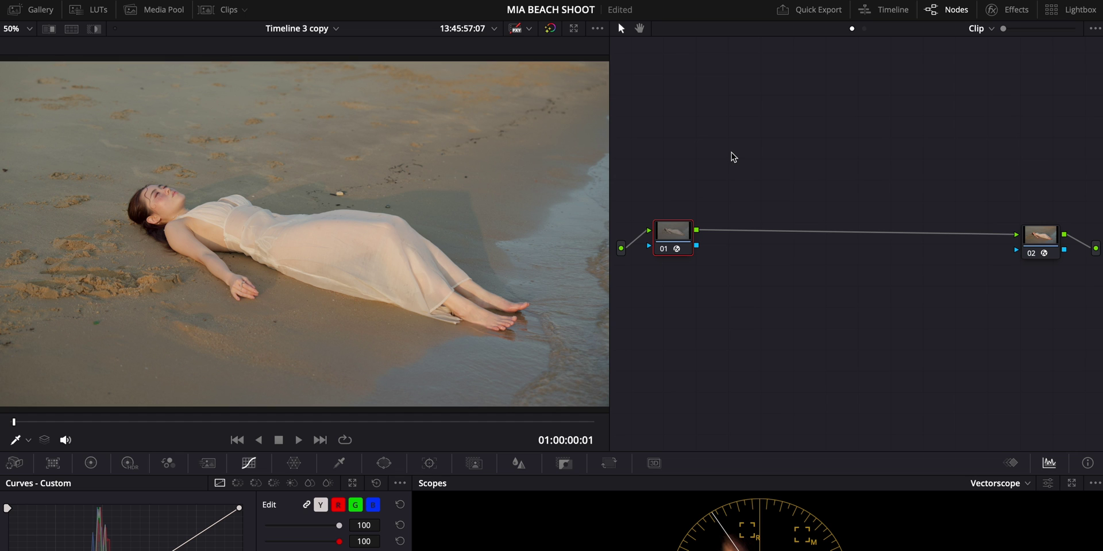
Add a serial node between the two transforms and lower its overall Offset to 1.15 in the primaries color wheels.
key("alt+s")
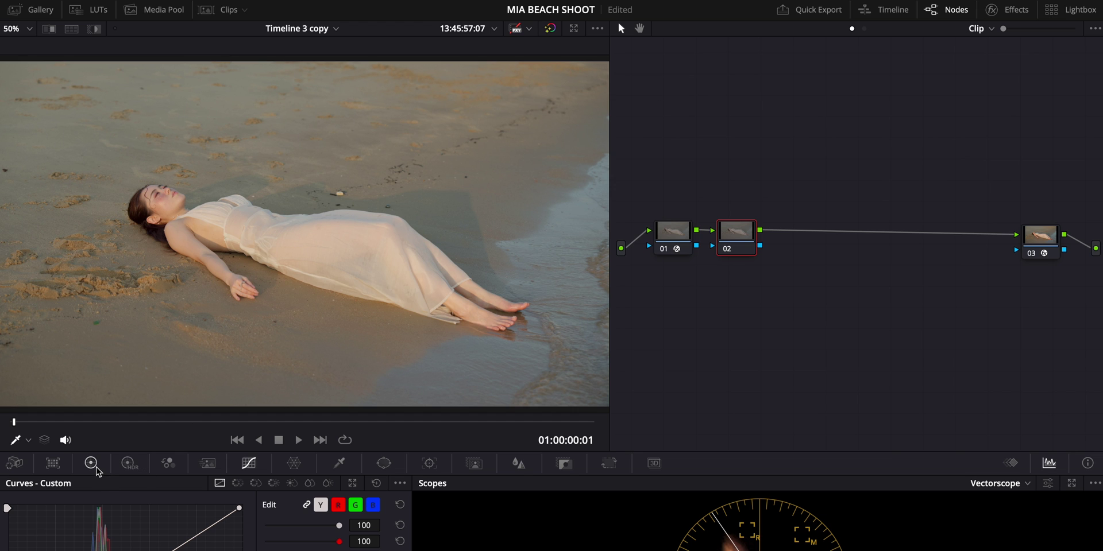
left_click(91, 463)
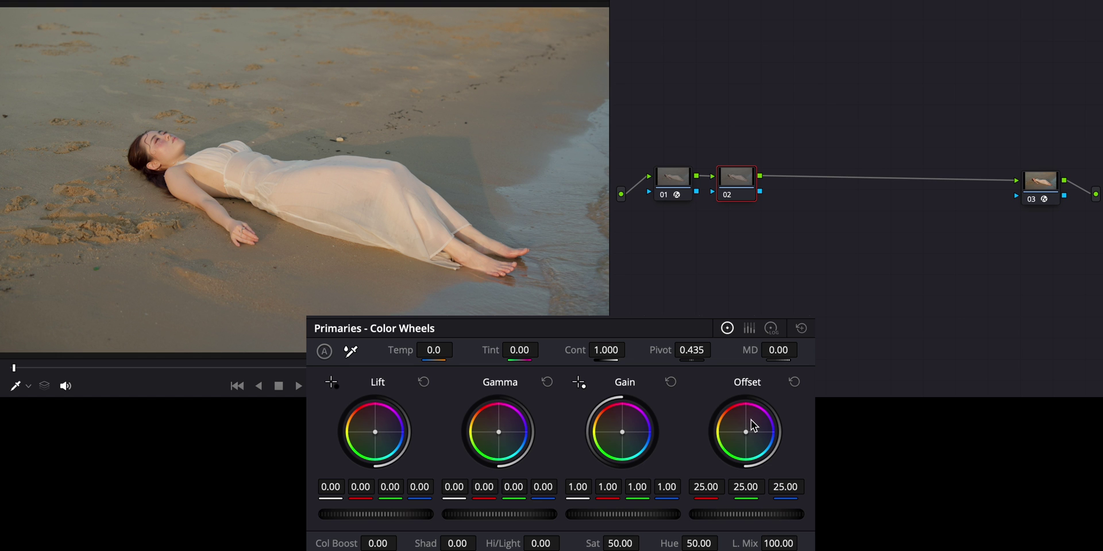
left_click_drag(779, 512, 714, 513)
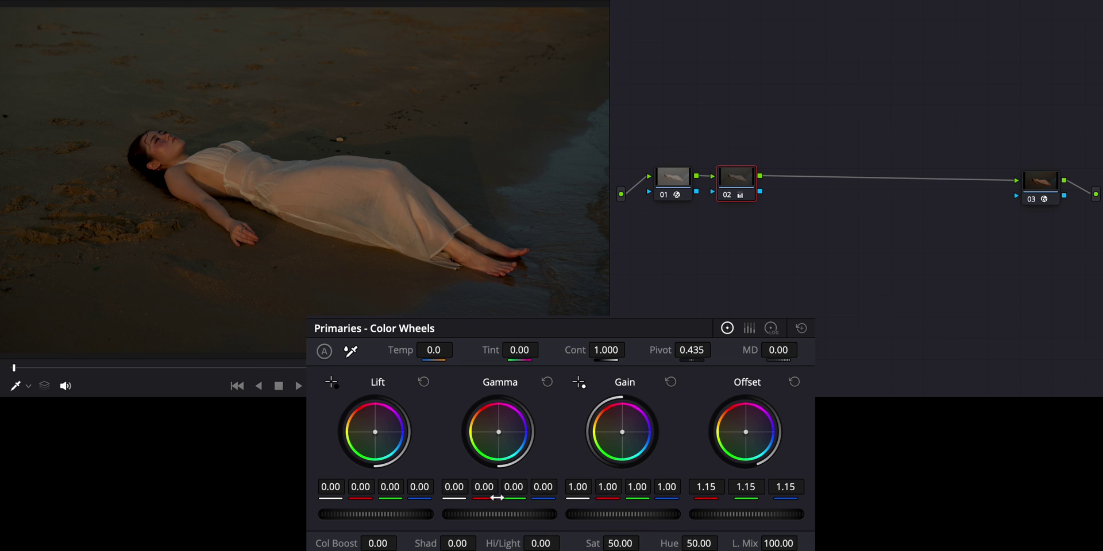
Lower node 02's Gain to 0.97, Gamma to -0.01 and Lift slightly below zero, and compare the node off and on.
mouse_move(641, 507)
left_mouse_down()
mouse_move(600, 508)
mouse_move(628, 508)
left_mouse_up()
mouse_move(517, 515)
left_mouse_down()
mouse_move(501, 515)
mouse_move(515, 515)
left_mouse_up()
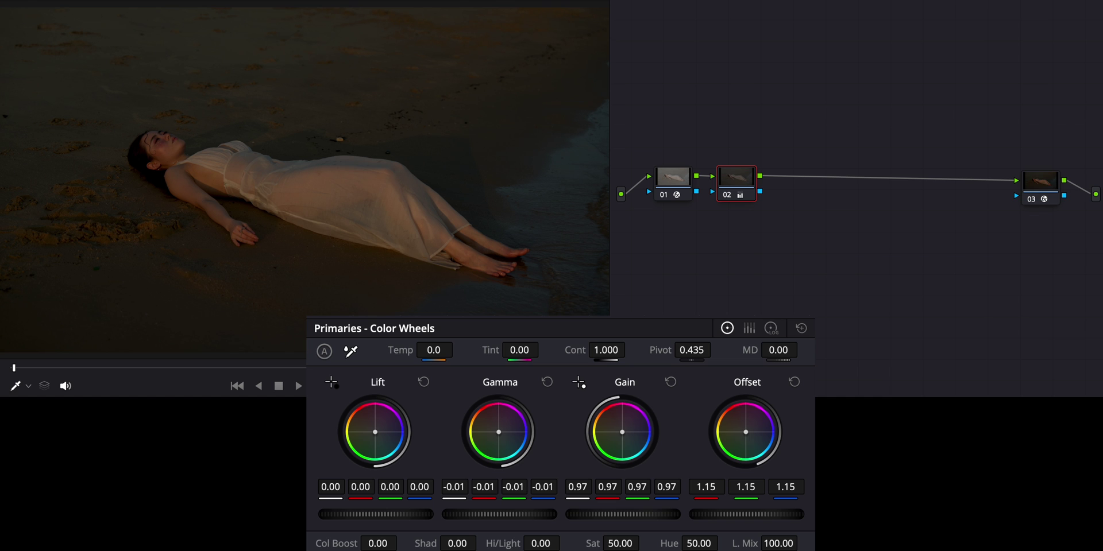
left_click_drag(404, 515, 402, 515)
left_click_drag(402, 515, 367, 520)
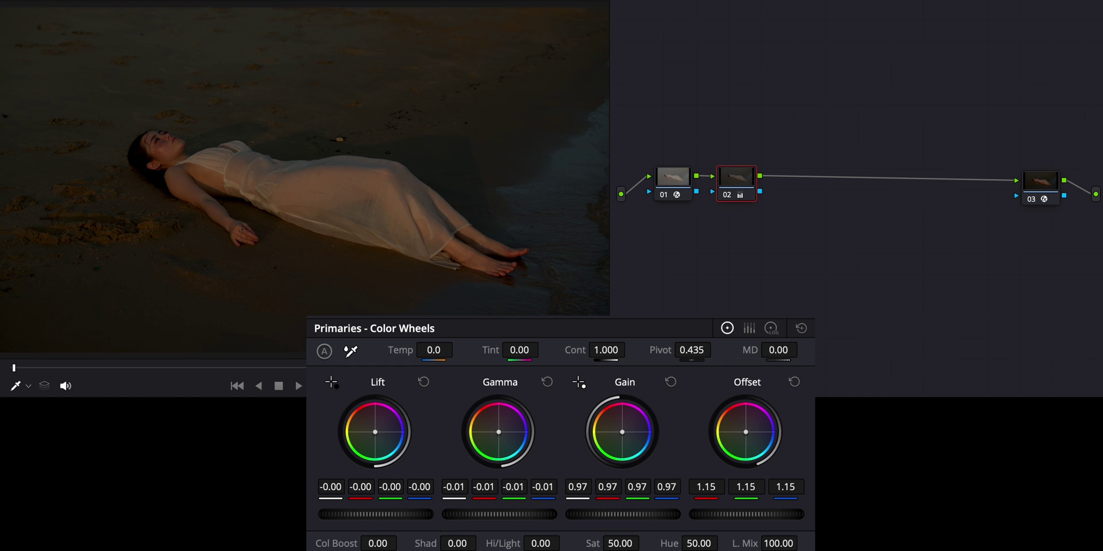
left_click(726, 195)
left_click(726, 196)
Shift the Offset towards blue to -1.34, 0.88, 7.82, and reset the Gain before tinting it slightly blue to 0.98, 1.00, 1.03.
left_click_drag(747, 432, 748, 433)
left_click_drag(622, 432, 624, 432)
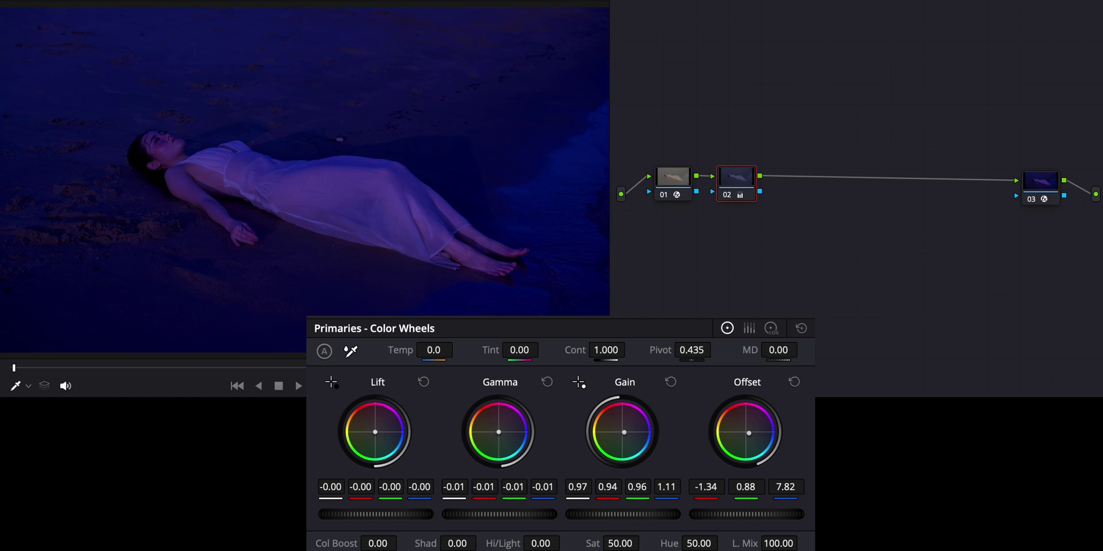
left_click(670, 382)
left_click_drag(624, 434, 626, 435)
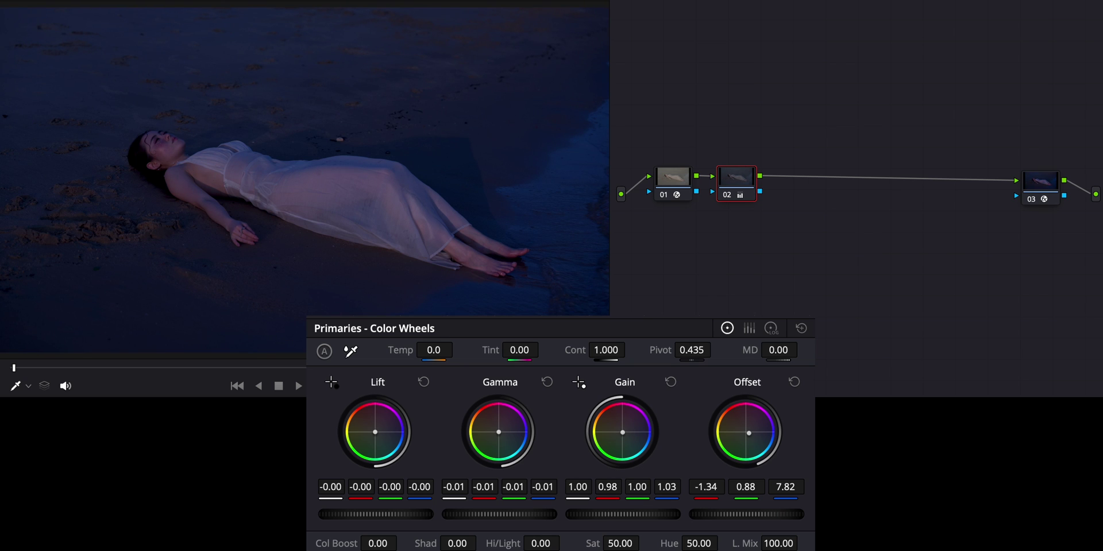
Shift the Gamma balance to -0.02 red and the Lift to -0.01 red and blue, and compare node 02 off and on.
left_click_drag(500, 438, 500, 436)
left_click_drag(377, 435, 375, 432)
left_click(729, 195)
left_click(728, 196)
Set node 02's contrast to 0.954, the pivot to 0.264 and the midtone detail to 12.
left_click_drag(606, 350, 602, 350)
mouse_move(696, 351)
left_mouse_down()
mouse_move(683, 351)
mouse_move(710, 351)
mouse_move(674, 351)
mouse_move(698, 350)
mouse_move(686, 350)
left_mouse_up()
left_click(782, 348)
type("12")
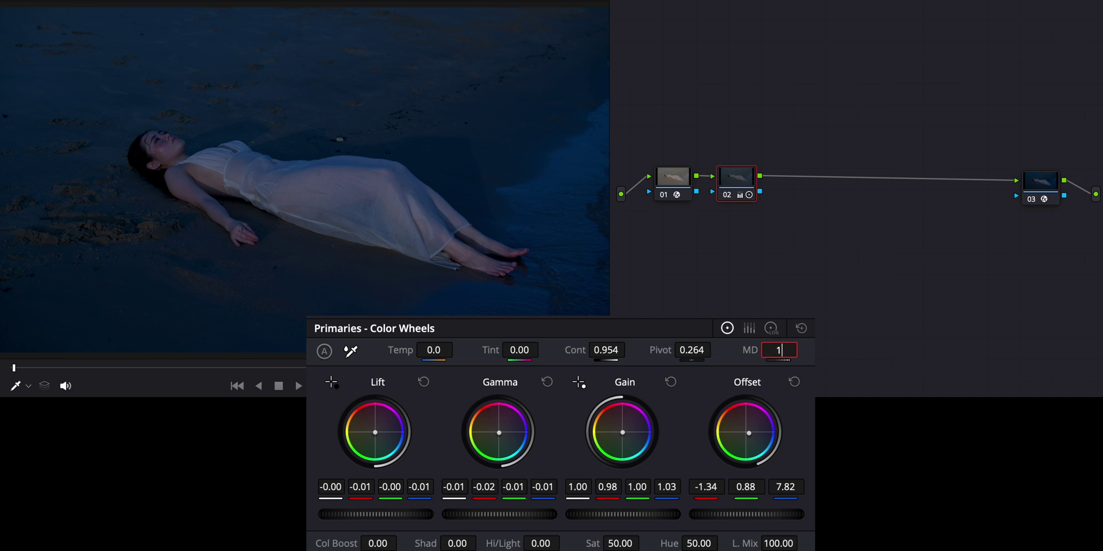
key("Return")
Lower node 02's Hi/Light to -27.00 and raise its shadows to 3.00.
left_click_drag(534, 544, 486, 543)
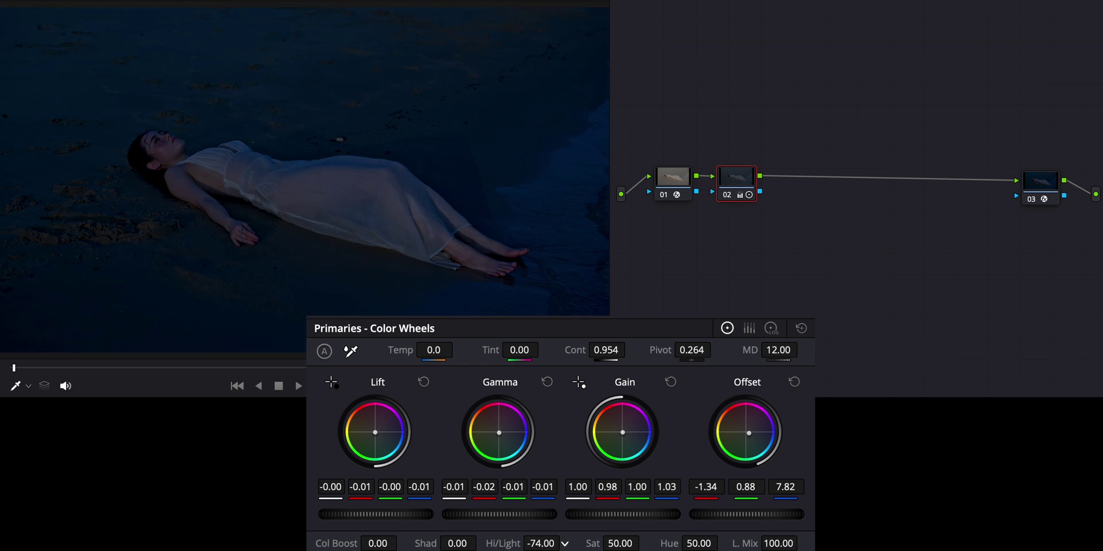
left_click_drag(564, 543, 565, 544)
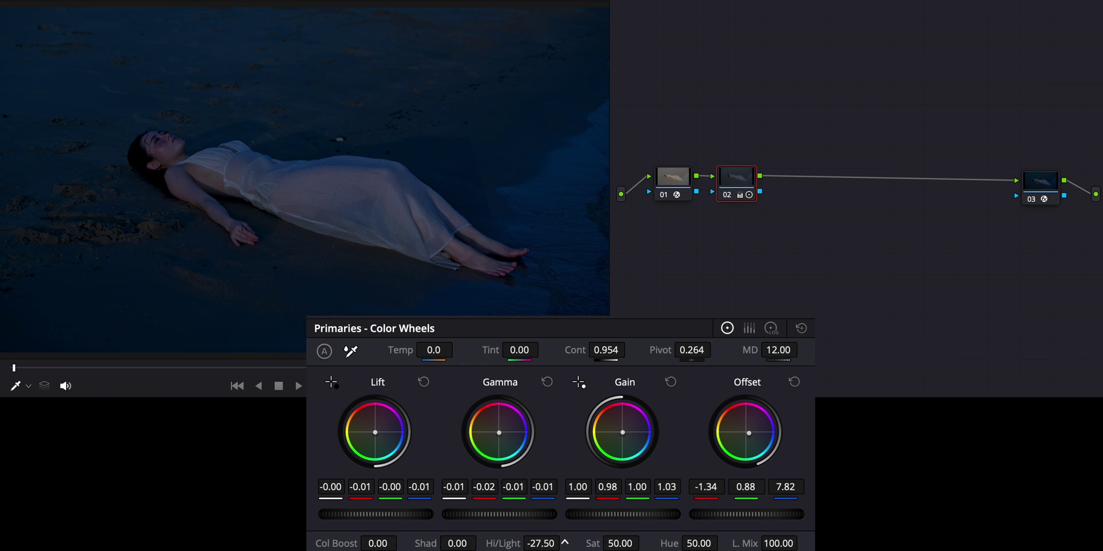
left_click_drag(564, 543, 563, 543)
left_click_drag(457, 543, 481, 544)
Lower the overall Lift to -0.01, set the Color Boost to 5.00, and compare node 02 off and on.
left_click_drag(376, 514, 423, 517)
left_click_drag(378, 543, 377, 544)
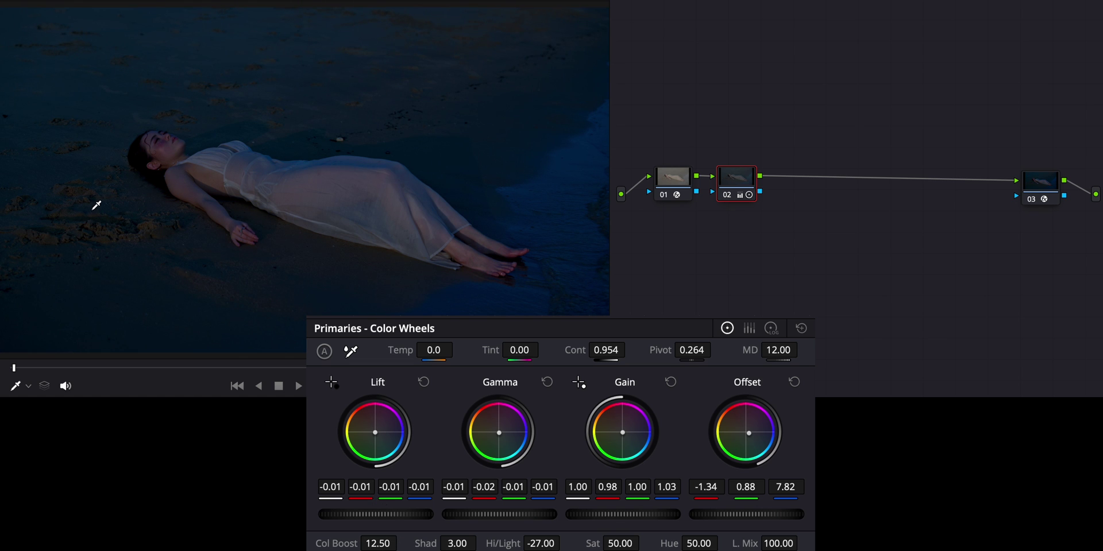
left_click_drag(378, 544, 377, 543)
left_click_drag(378, 543, 377, 543)
left_click(729, 198)
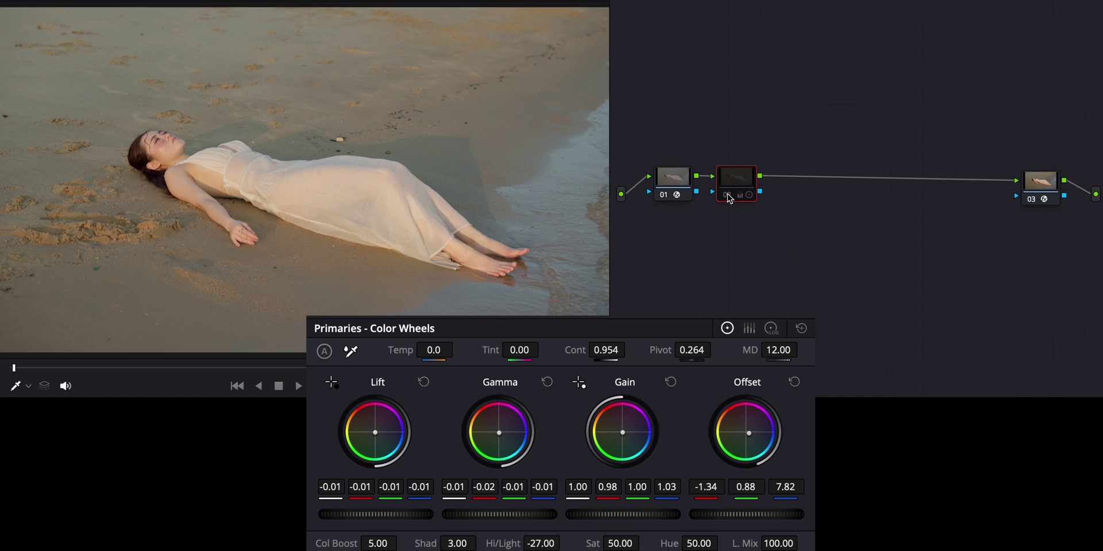
left_click(729, 199)
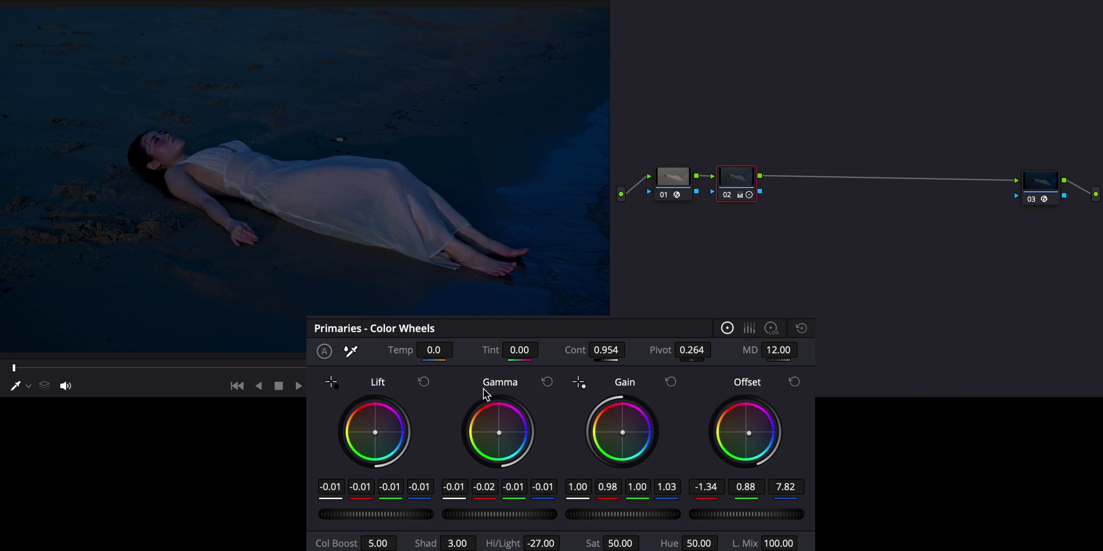
Cool the Temp to -120, lower the Offset to -2.54, -0.32, 6.62 and reduce the contrast to 0.902.
left_click_drag(436, 350, 427, 349)
left_click_drag(760, 520, 716, 520)
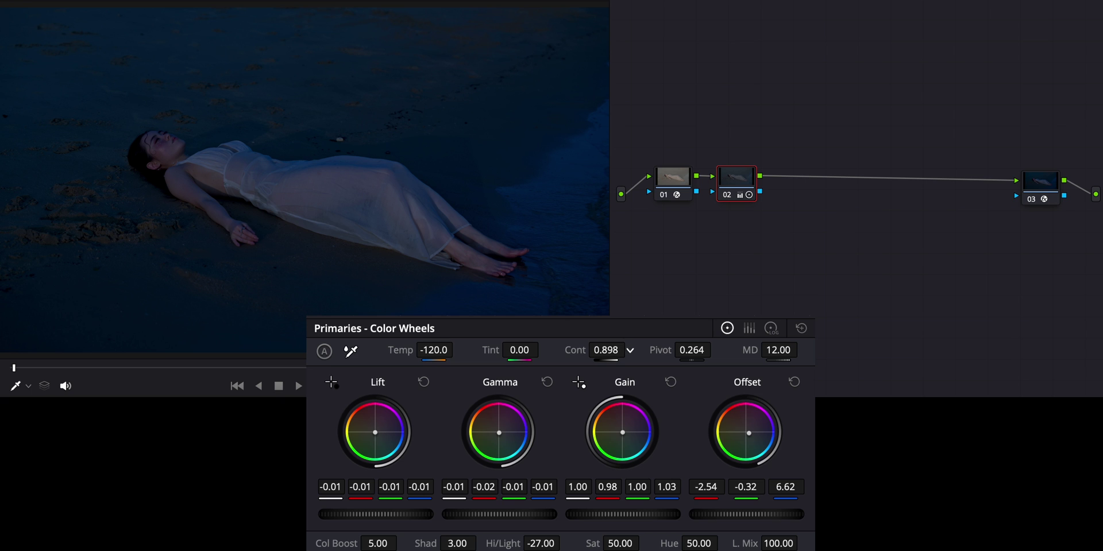
Add a midtone and a shadow point to node 02's custom curve, pull the white point inward, and compare the grade off and on.
left_click(617, 303)
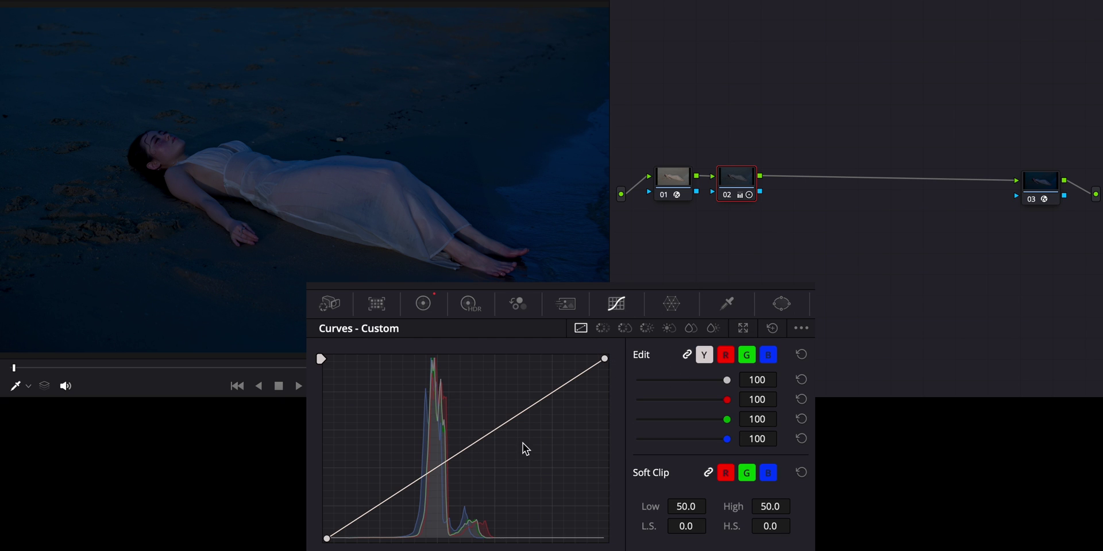
left_click(475, 444)
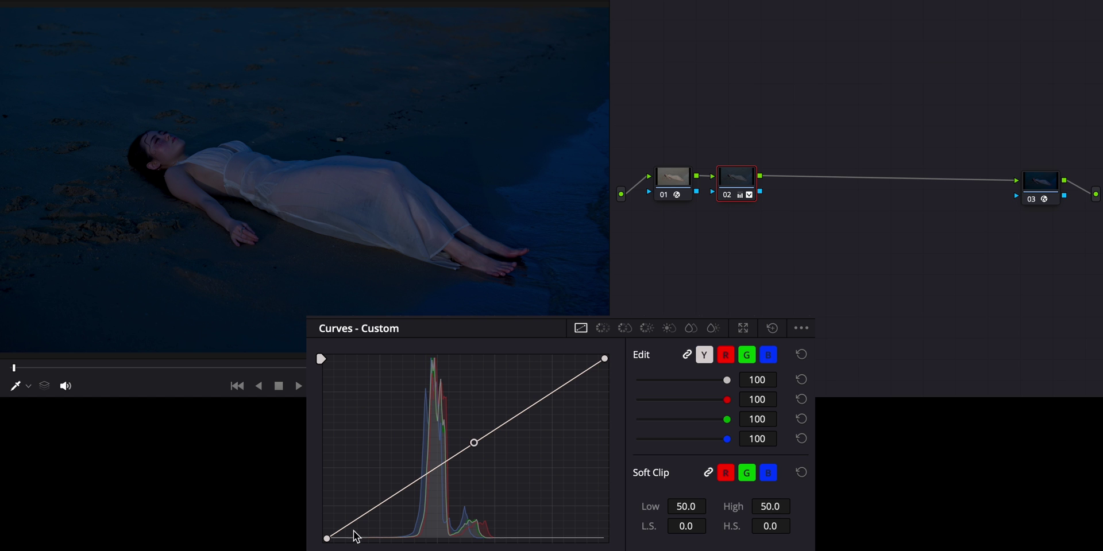
left_click_drag(605, 361, 571, 360)
left_click(399, 493)
left_click_drag(399, 492, 402, 495)
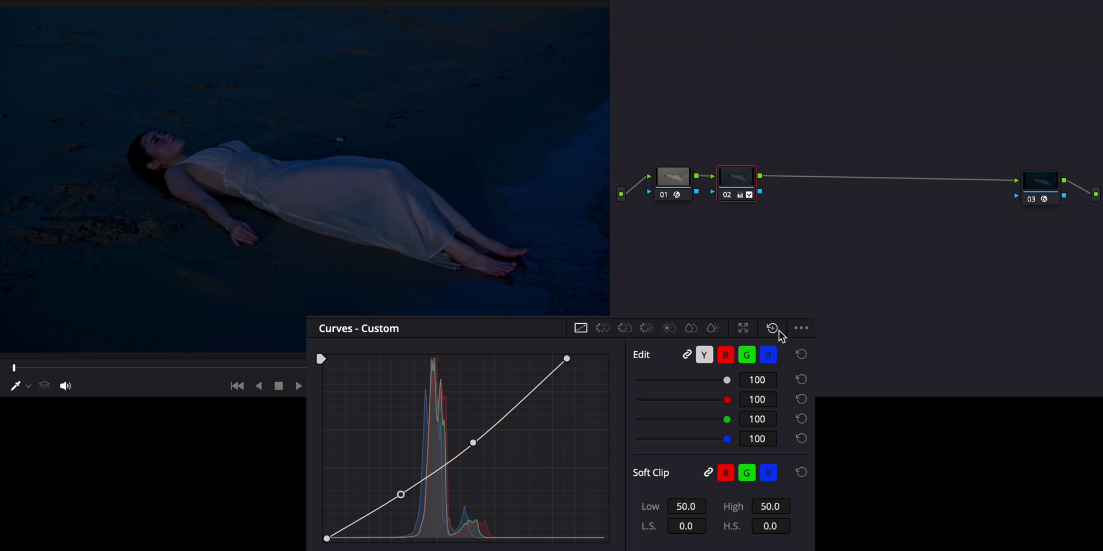
key("ctrl+d")
key("ctrl+d")
Restore the curve's white point, pull it inward more strongly, and move the midtone point up along the curve to even out the highlight slope.
left_click_drag(575, 361, 605, 359)
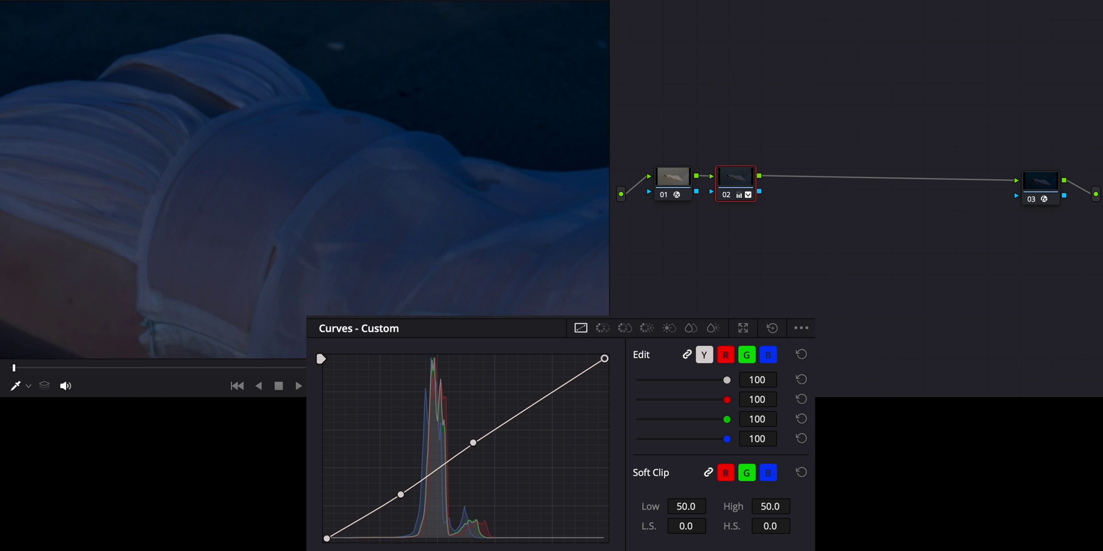
left_click_drag(605, 360, 540, 319)
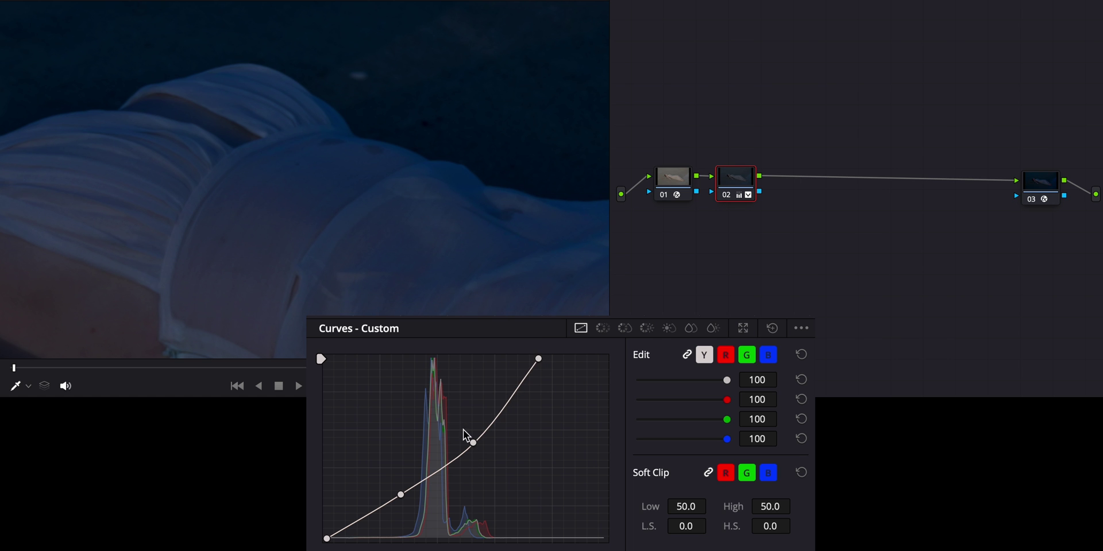
left_click_drag(475, 444, 455, 414)
left_click_drag(450, 401, 488, 422)
right_click(506, 444)
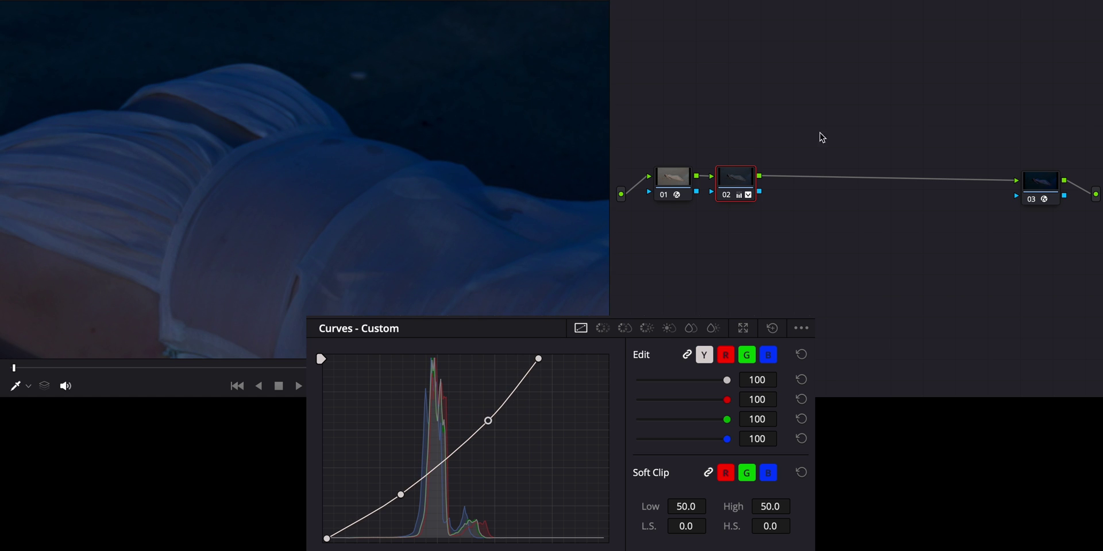
mouse_move(538, 359)
left_mouse_down()
mouse_move(579, 357)
mouse_move(526, 347)
mouse_move(571, 347)
mouse_move(551, 345)
left_mouse_up()
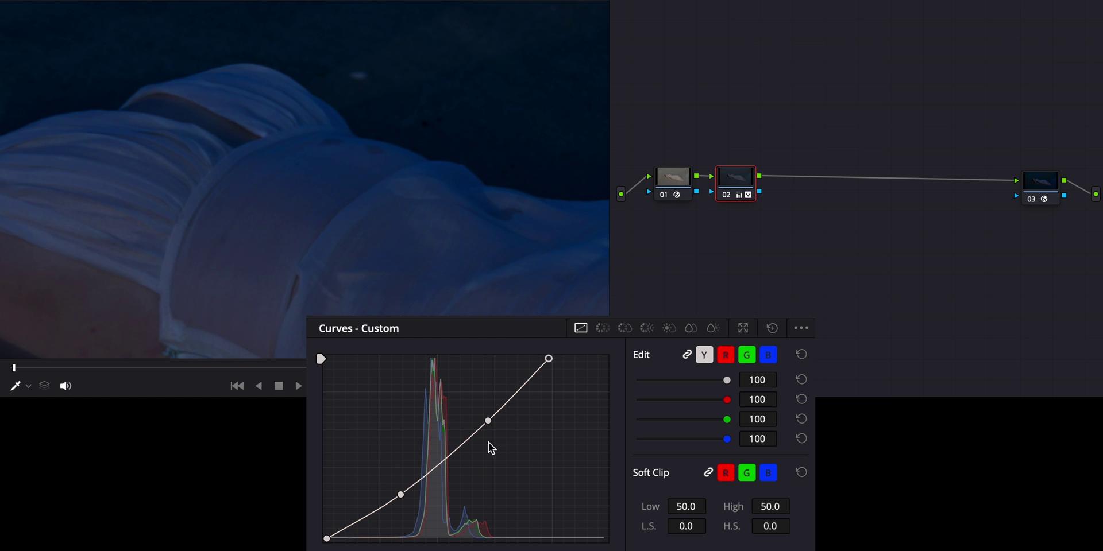
Lower the curve's upper point and shift it towards the highlights, and check the whole frame.
left_click_drag(489, 423, 514, 437)
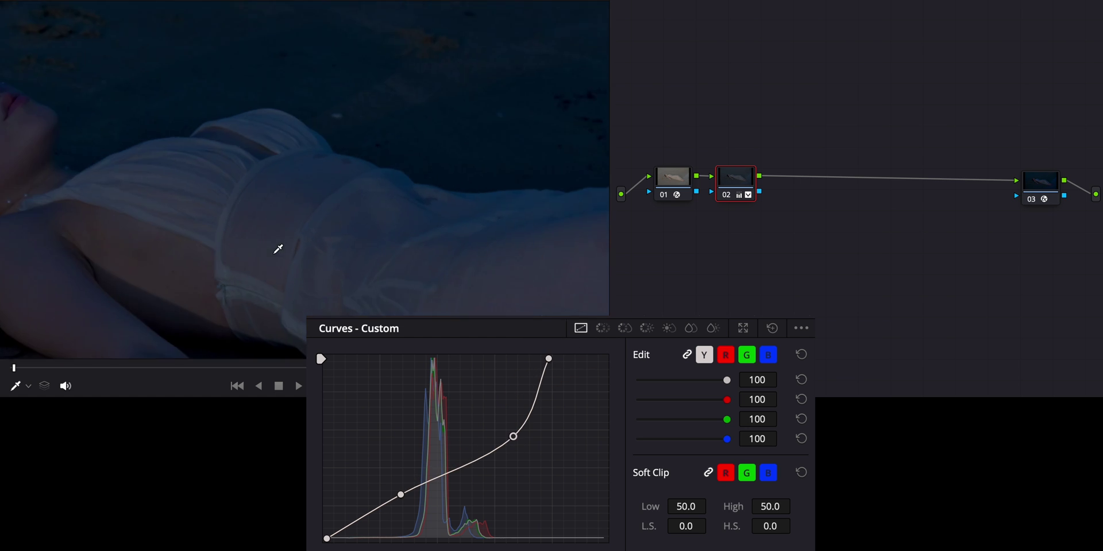
mouse_move(513, 436)
left_mouse_down()
mouse_move(544, 454)
mouse_move(528, 439)
left_mouse_up()
left_click(23, 2)
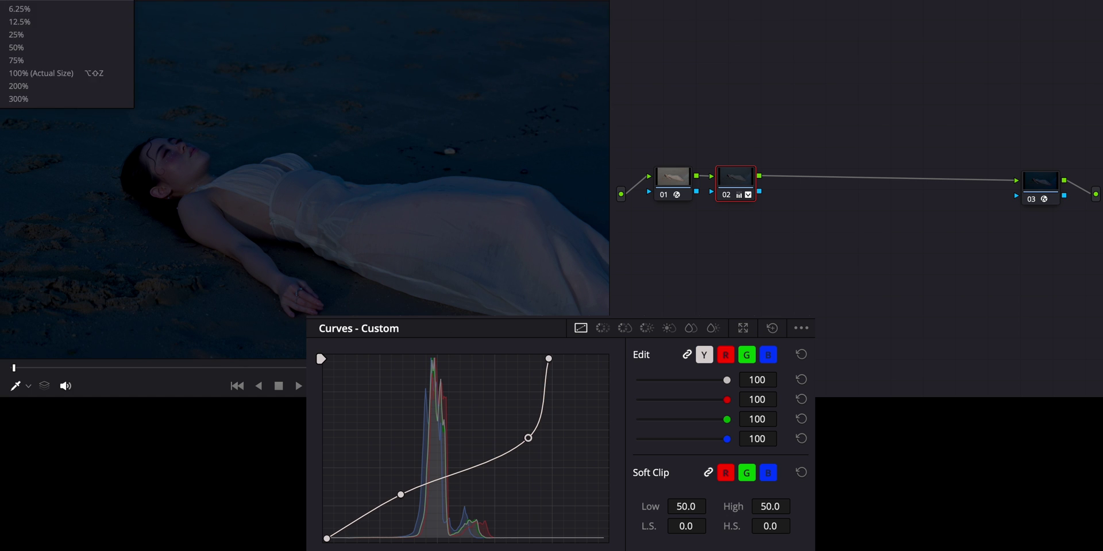
left_click_drag(528, 438, 504, 426)
scroll(359, 257, "down", 2)
scroll(359, 257, "up", 2)
scroll(359, 258, "down", 1)
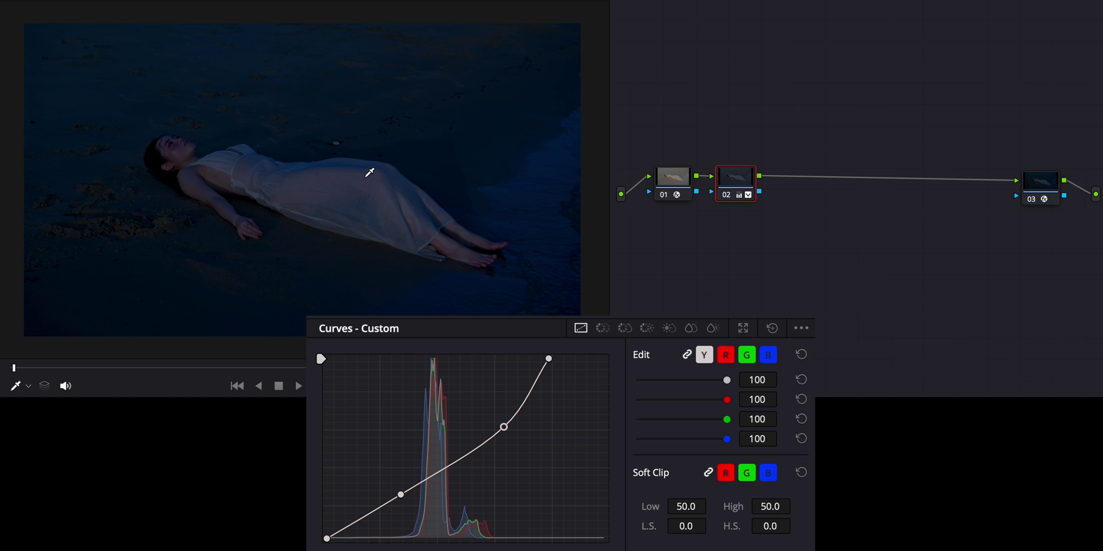
Slide the curve's shadow point slightly higher towards the midtones, and compare node 02 off and on.
left_click_drag(400, 494, 408, 493)
left_click(408, 493)
left_click_drag(408, 493, 413, 490)
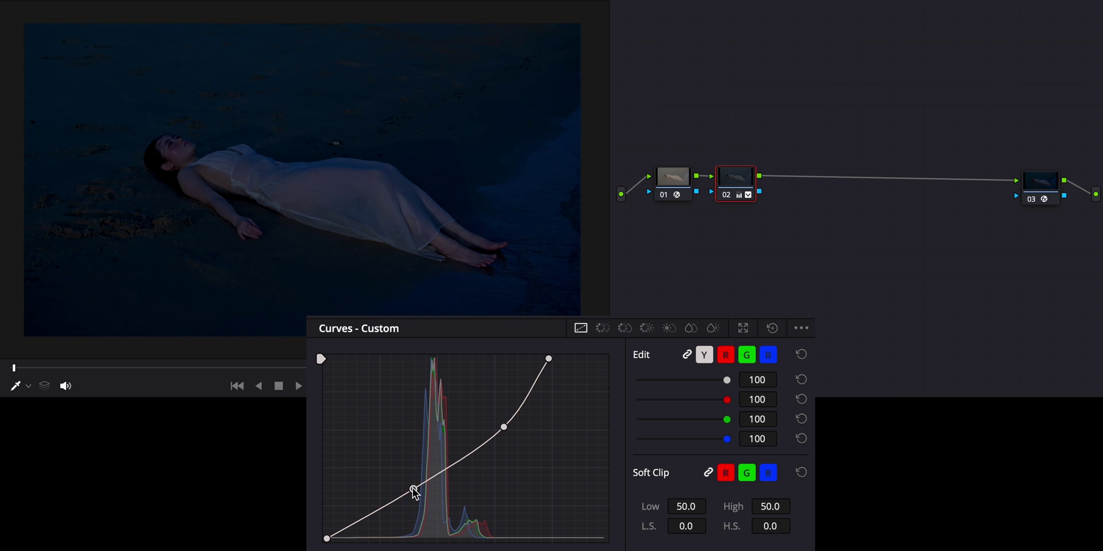
left_click(730, 195)
left_click(730, 195)
Scrub to the seated pose and set node 02's saturation to 40.60 and its shadows to 8.00 in the primaries.
left_click(424, 317)
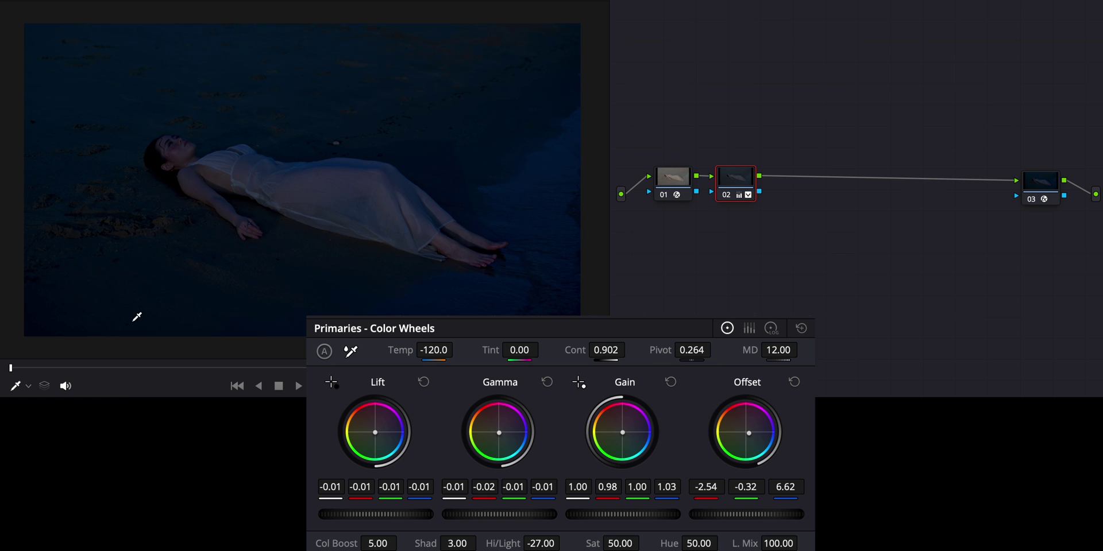
left_click(170, 368)
left_click_drag(189, 371, 339, 371)
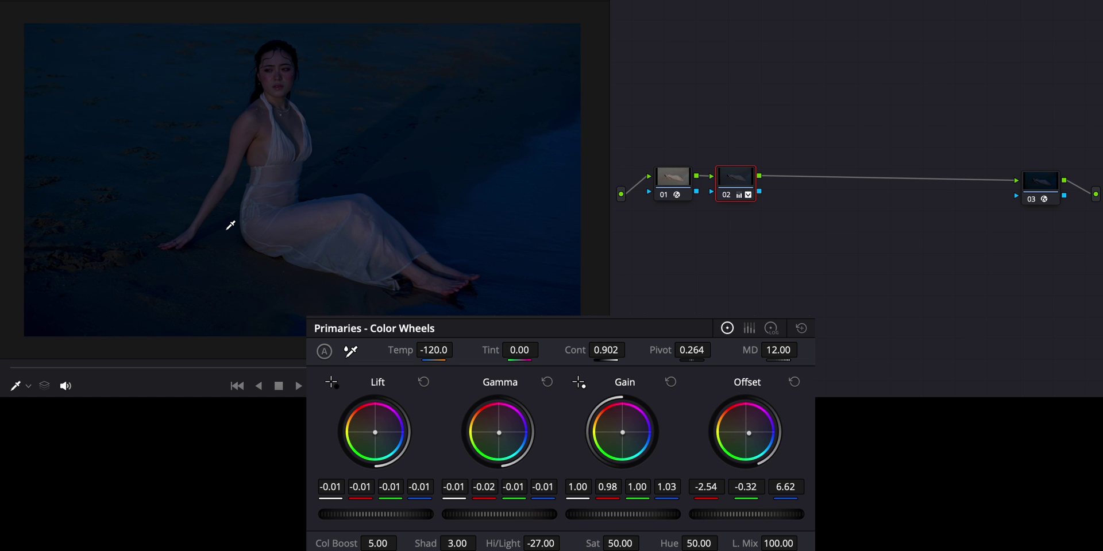
mouse_move(621, 543)
left_mouse_down()
mouse_move(598, 543)
mouse_move(615, 544)
left_mouse_up()
mouse_move(457, 543)
left_mouse_down()
mouse_move(481, 542)
mouse_move(446, 543)
left_mouse_up()
Shift the Gain further towards blue to 0.97, 1.00, 1.06, inspect the skin on other frames, and compare node 02 off and on.
left_click_drag(626, 431, 628, 433)
key("space")
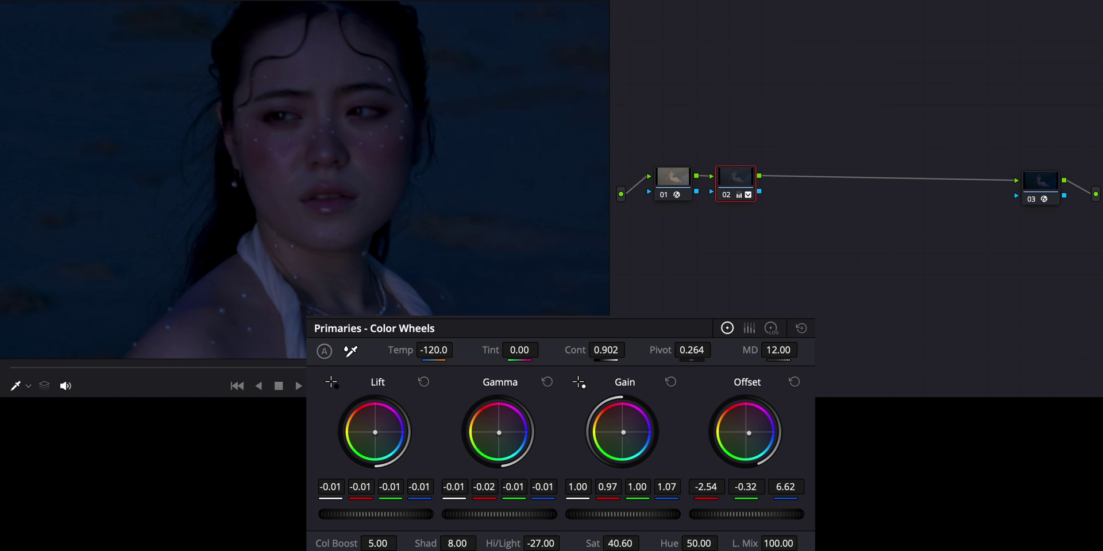
left_click_drag(623, 432, 622, 432)
scroll(301, 256, "down", 5)
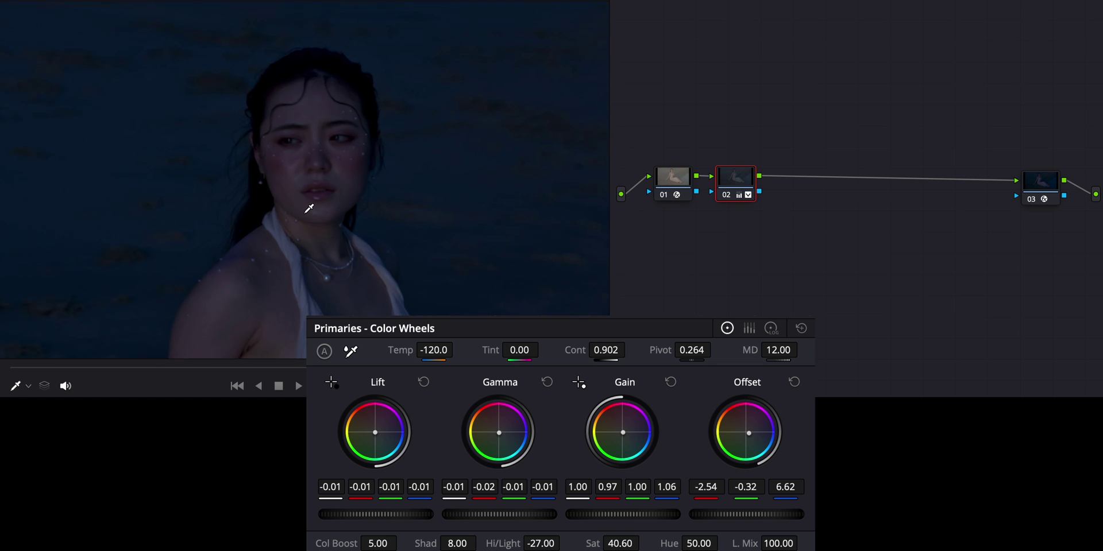
scroll(301, 181, "down", 3)
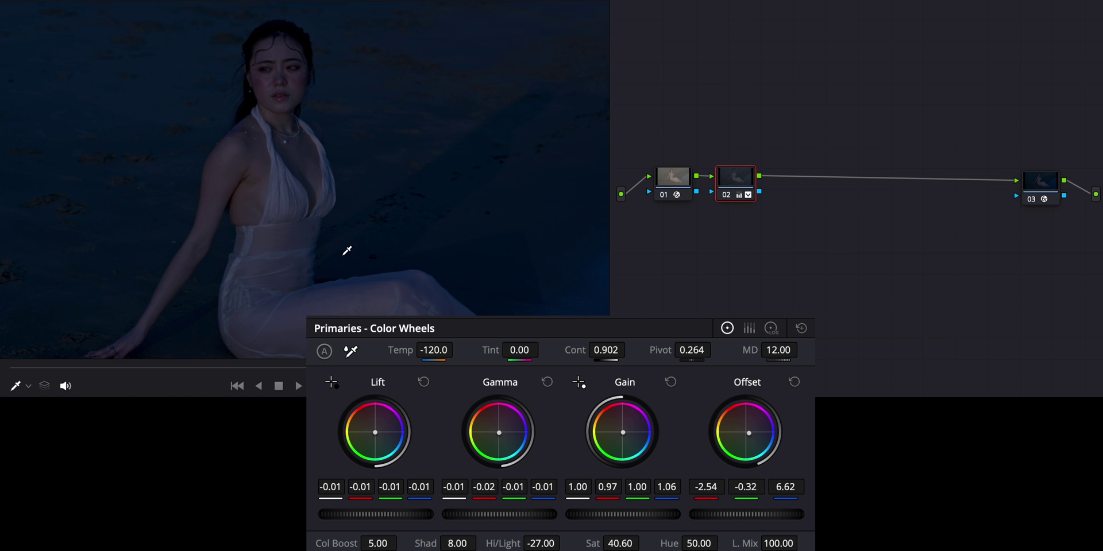
scroll(331, 264, "down", 1)
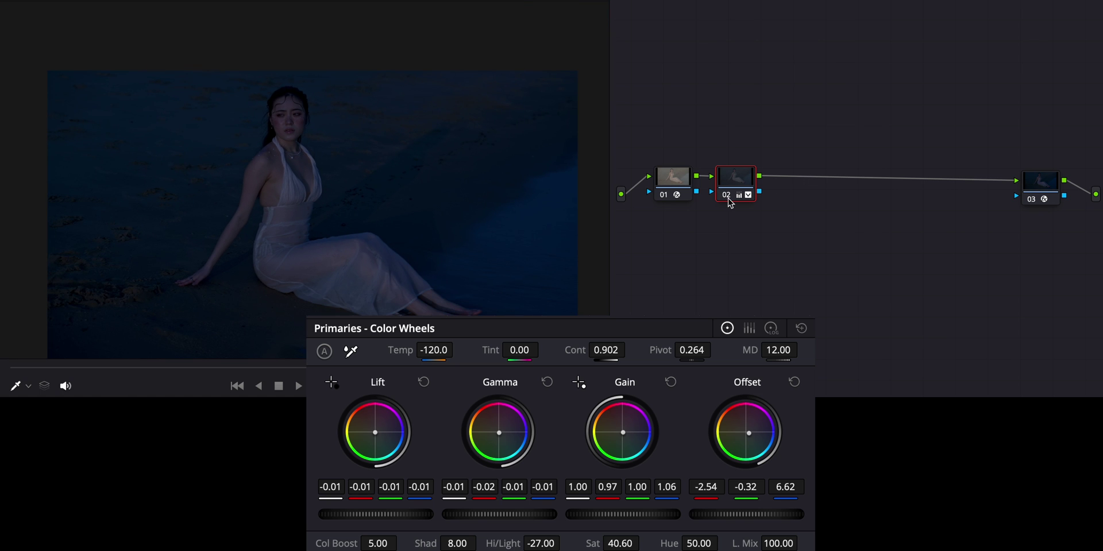
left_click(727, 195)
left_click(727, 196)
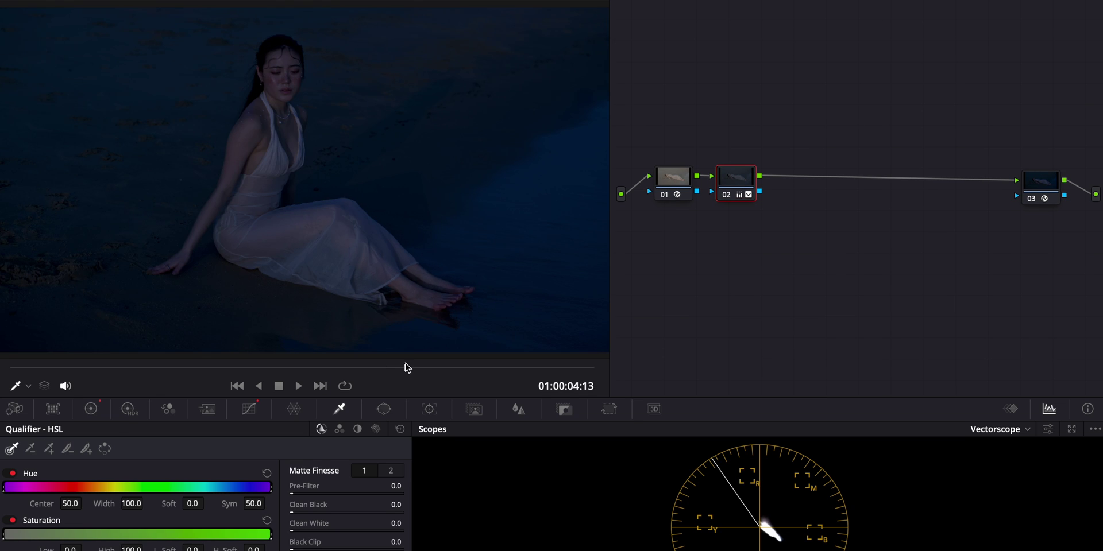
Scrub back to the frame at 01:00:03:23, add a serial node after node 02, and show its log wheels.
left_click_drag(406, 367, 353, 368)
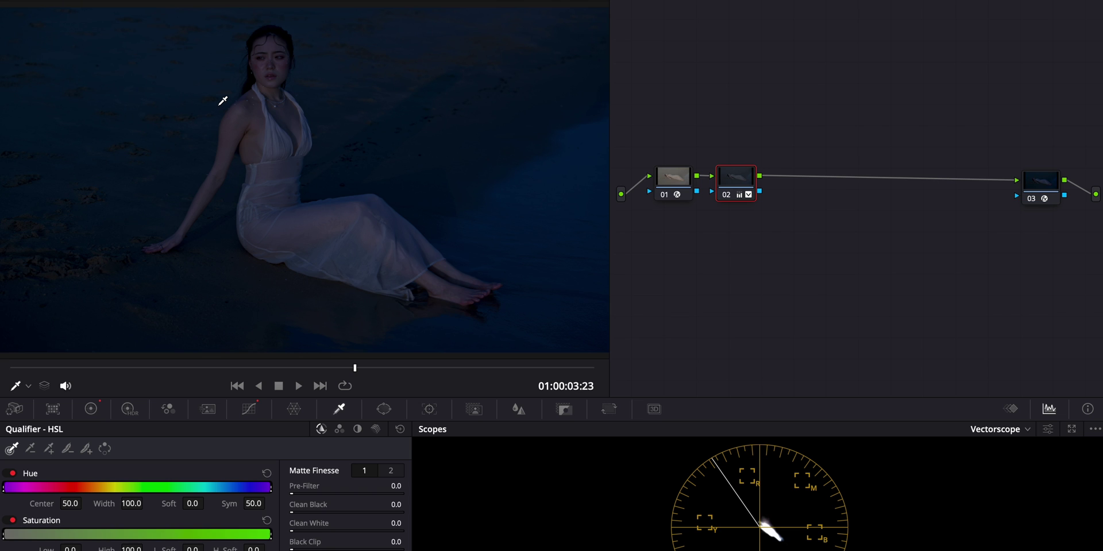
key("alt+s")
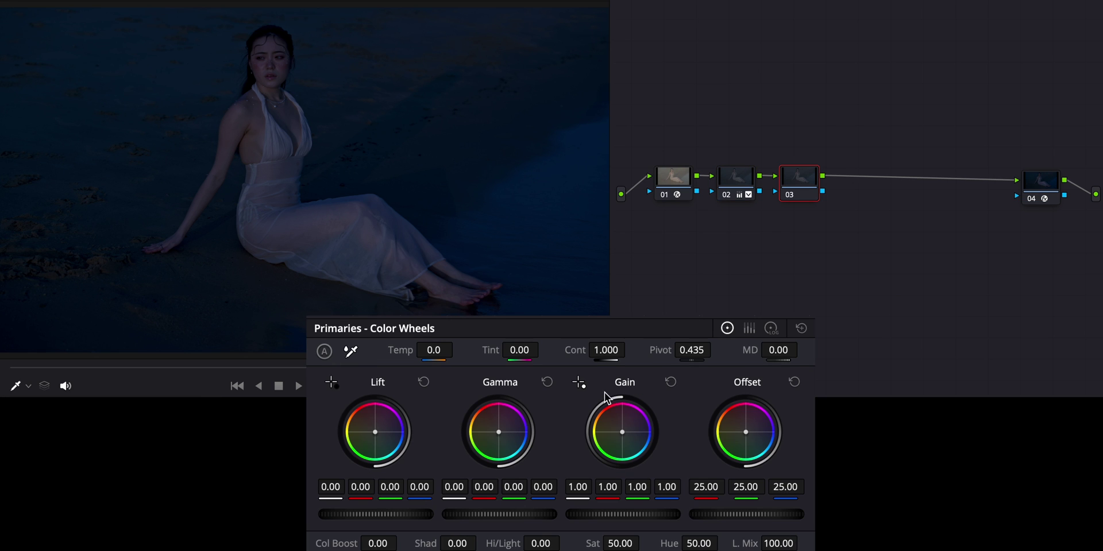
left_click(772, 328)
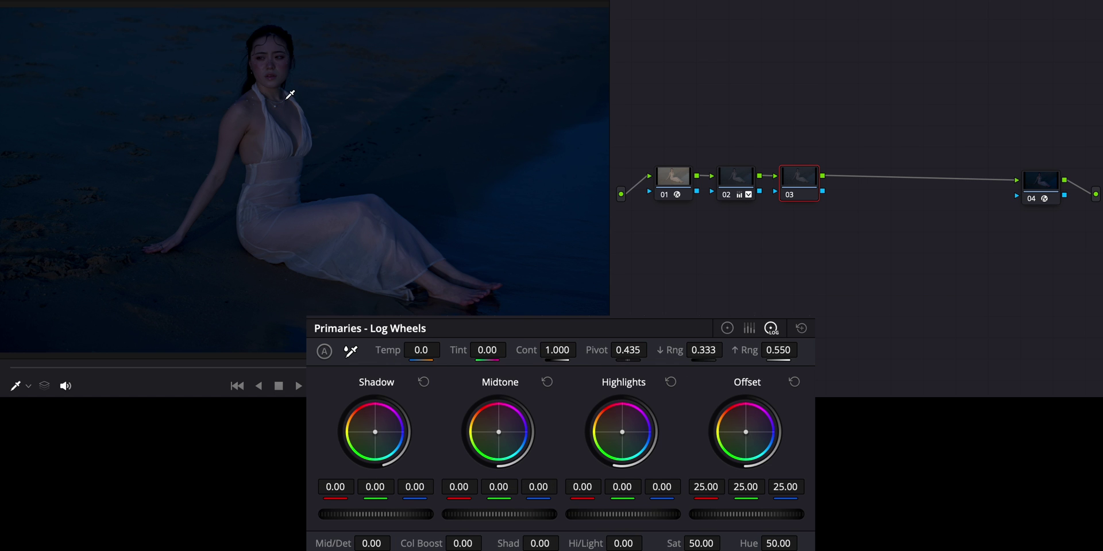
Try tinting node 03's log Highlights towards blue at -0.73, 0.05, 1.64 and varying their level, and reset them.
scroll(290, 93, "up", 5)
scroll(241, 147, "up", 5)
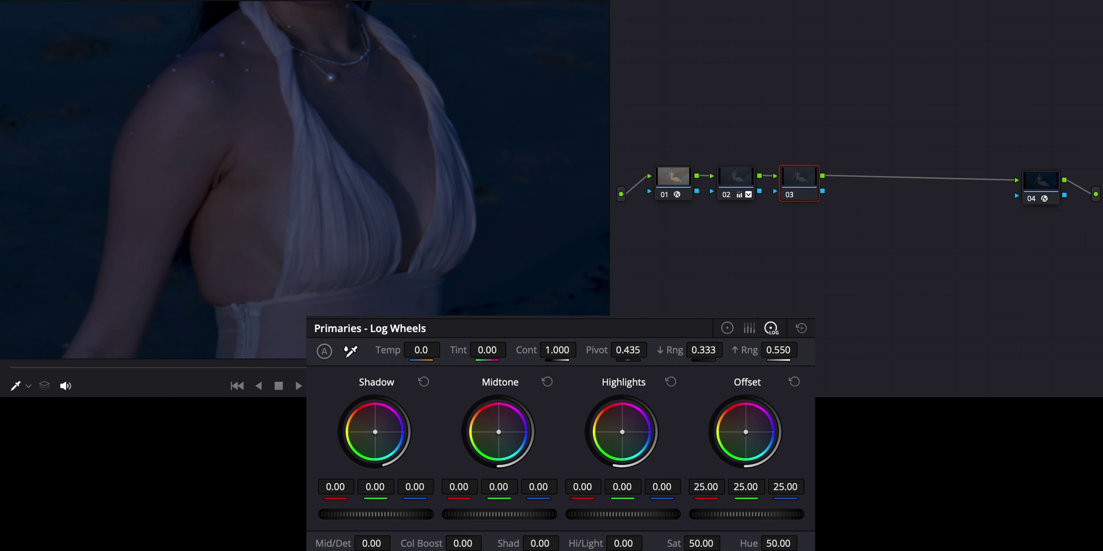
left_click_drag(624, 435, 646, 440)
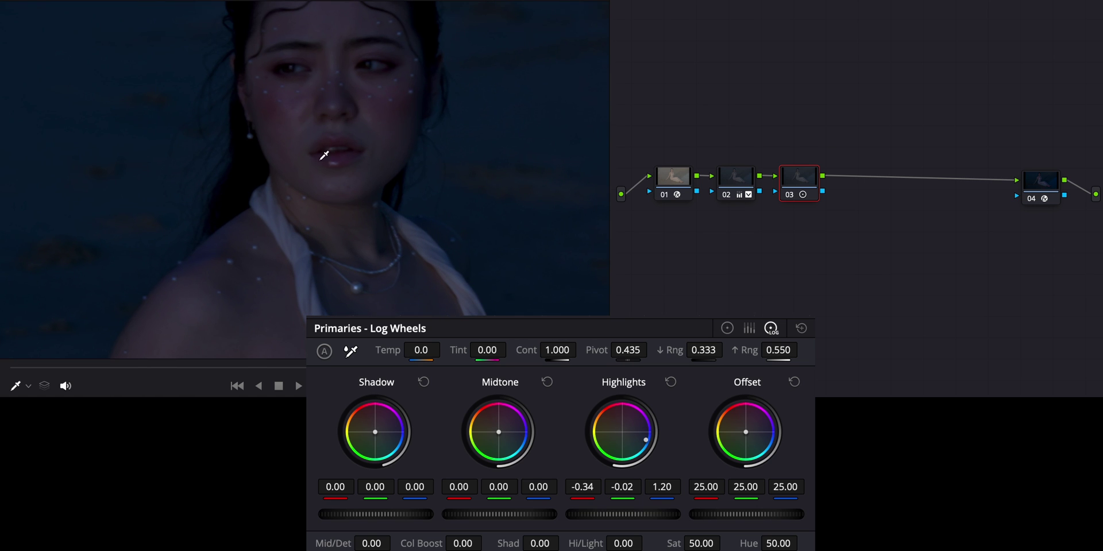
left_click_drag(646, 439, 594, 438)
mouse_move(642, 452)
left_mouse_down()
mouse_move(620, 426)
mouse_move(648, 447)
left_mouse_up()
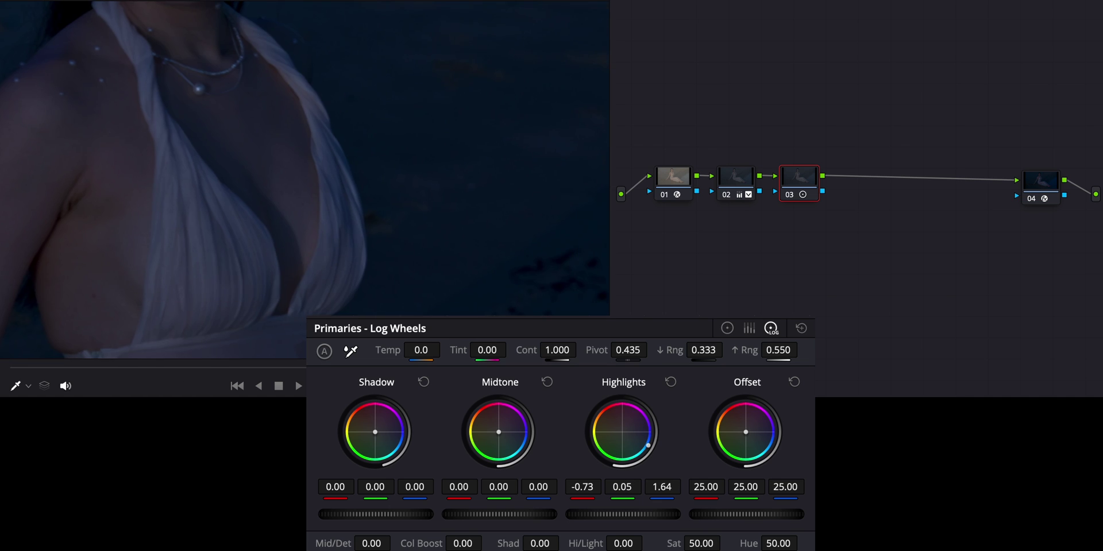
left_click_drag(615, 517, 676, 517)
left_click_drag(583, 520, 601, 519)
mouse_move(627, 435)
left_mouse_down()
mouse_move(604, 422)
mouse_move(642, 451)
mouse_move(636, 441)
left_mouse_up()
double_click(636, 437)
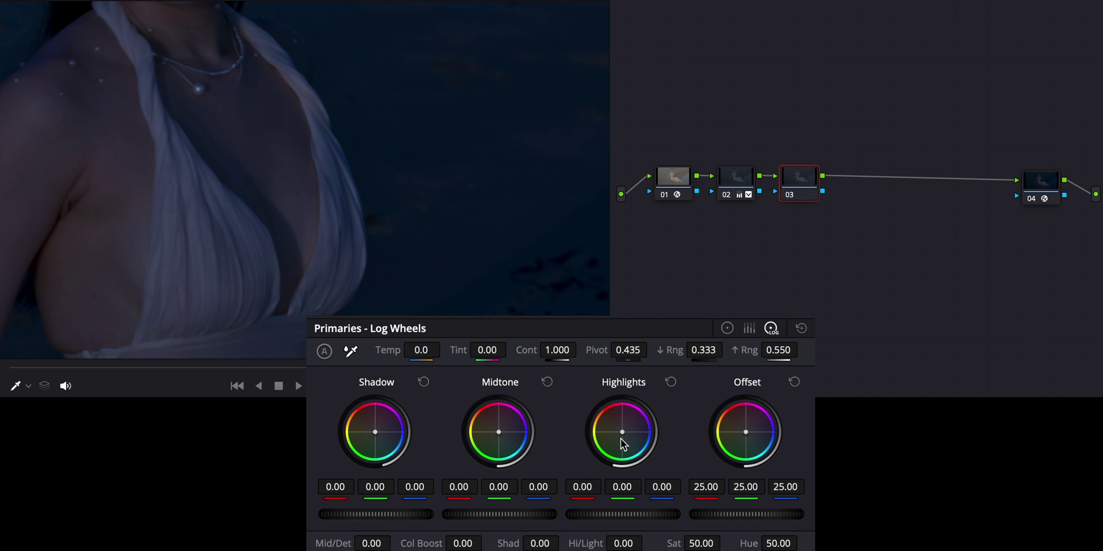
Try shifting node 03's log Midtone balance to -0.02, 0.01, -0.05, and reset it.
left_click_drag(105, 147, 254, 103)
mouse_move(499, 435)
left_mouse_down()
mouse_move(523, 445)
mouse_move(487, 425)
mouse_move(478, 445)
mouse_move(494, 435)
left_mouse_up()
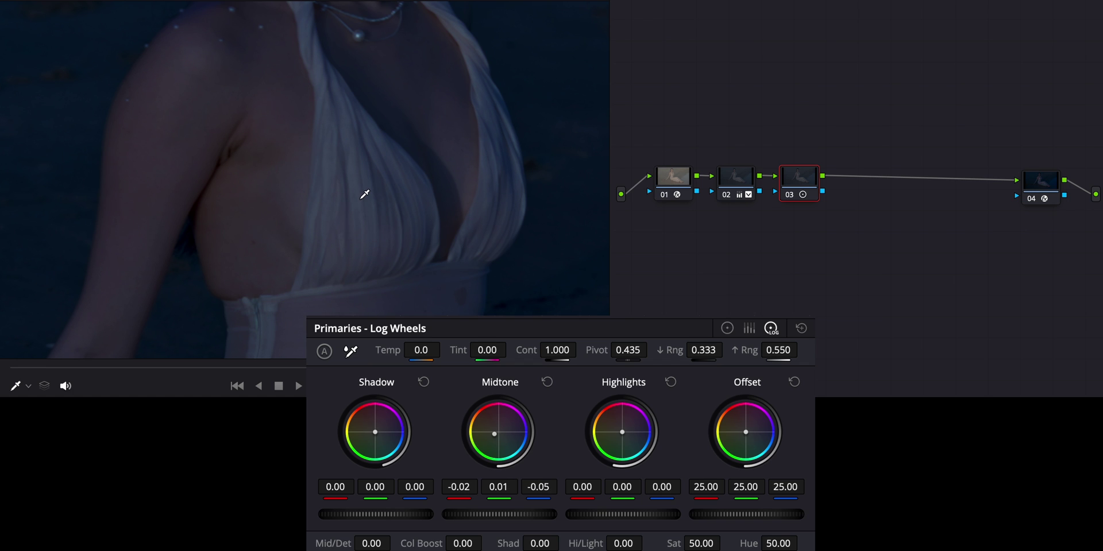
left_click(548, 382)
Push node 03's log Midtone balance towards blue to -0.28, 0.03, 0.51 and inspect the skin and dress.
left_click_drag(497, 433, 504, 436)
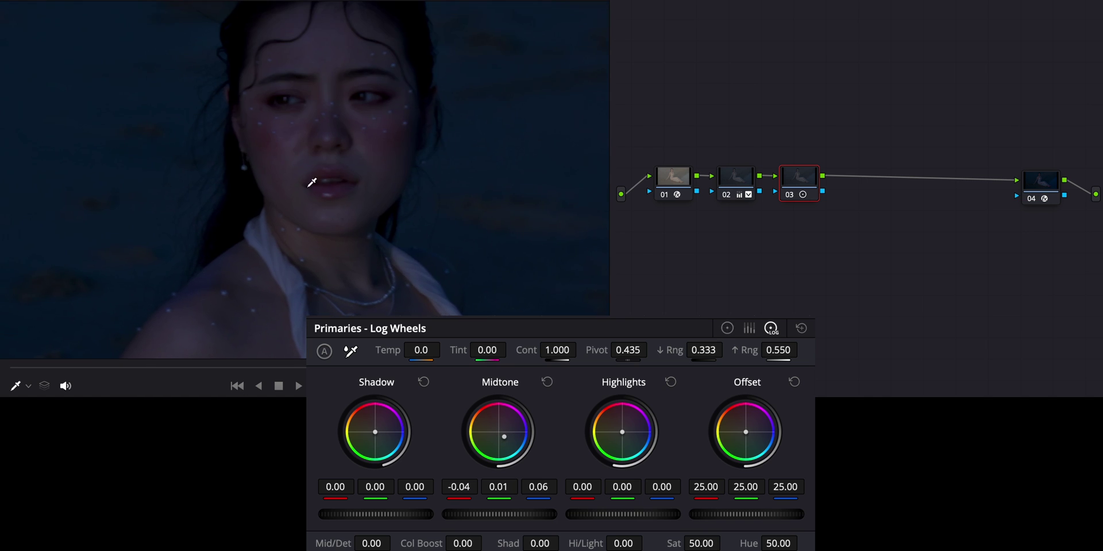
left_click_drag(505, 438, 523, 448)
left_click_drag(322, 298, 305, 117)
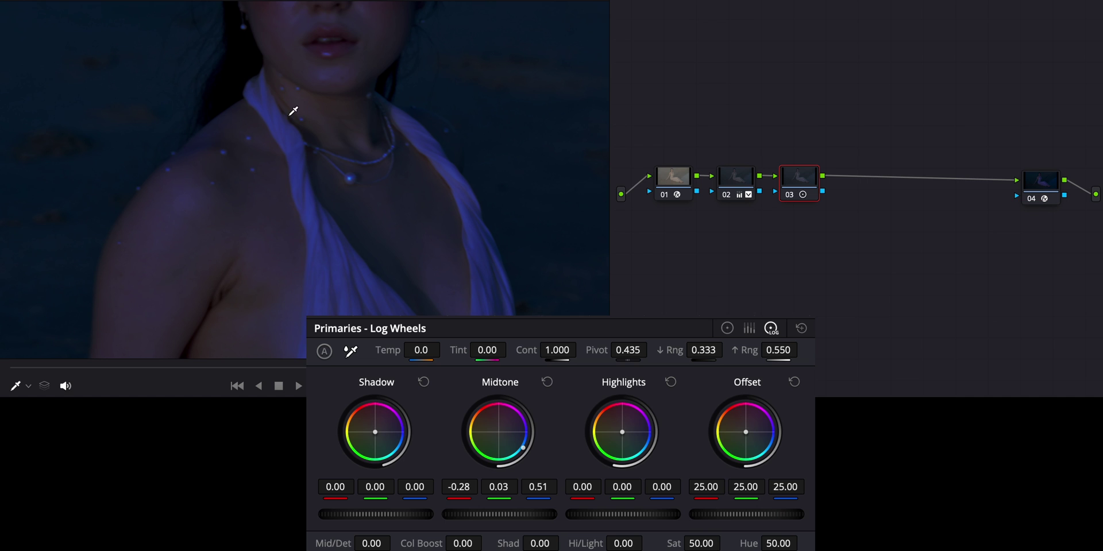
Reset node 03's log Midtone, rebalance it slightly towards blue at -0.06, -0.03, 0.04, and compare the image with the node disabled.
left_click(546, 382)
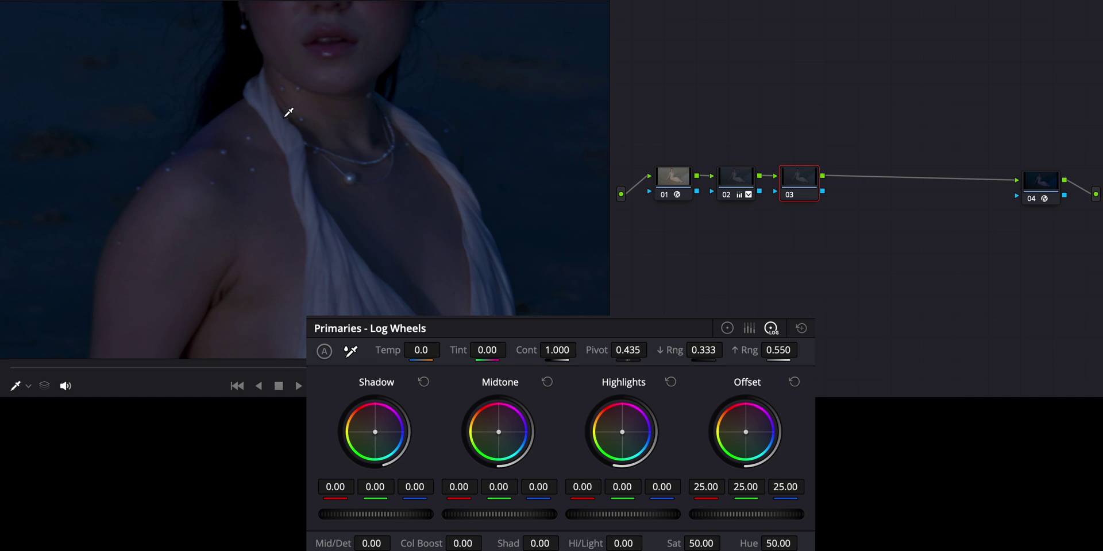
left_click_drag(499, 436, 504, 433)
key("space")
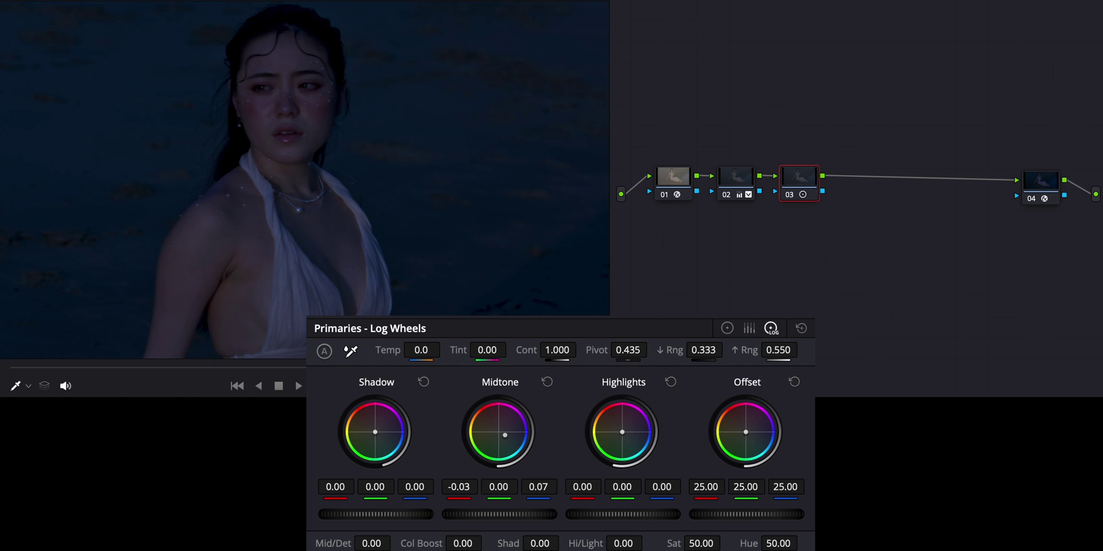
mouse_move(498, 515)
left_mouse_down()
mouse_move(516, 514)
mouse_move(462, 514)
mouse_move(532, 514)
mouse_move(475, 514)
mouse_move(508, 514)
mouse_move(493, 514)
left_mouse_up()
key("space")
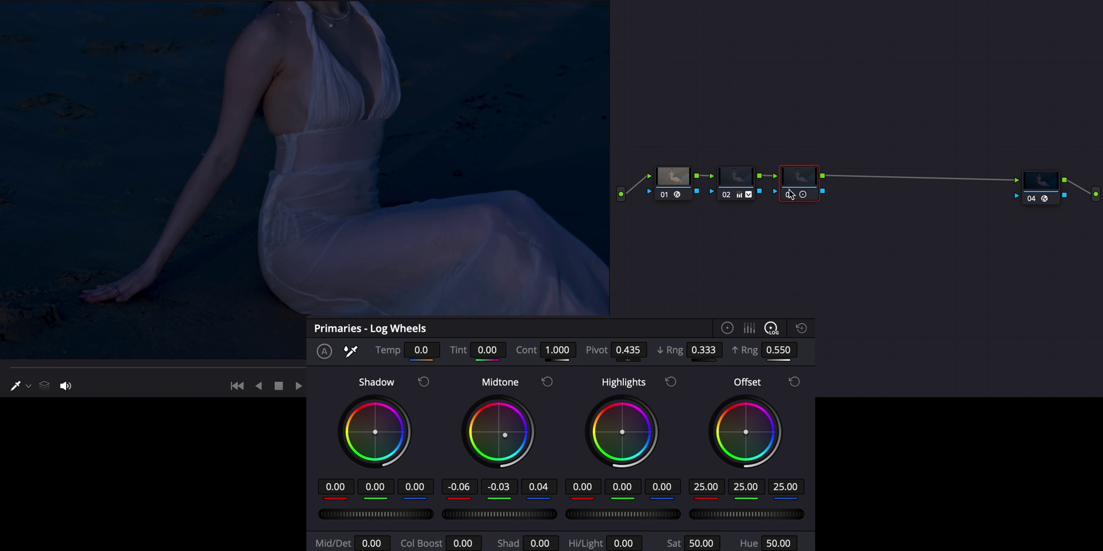
left_click(789, 196)
left_click(790, 195)
left_click(790, 196)
left_click(790, 195)
left_click(790, 195)
left_click(790, 195)
Try tinting node 03's log Shadow balance several ways, including -0.08, 0.01, 0.10, and reset it.
left_click_drag(376, 434, 377, 429)
key("space")
key("space")
left_click(424, 382)
left_click_drag(372, 438, 376, 434)
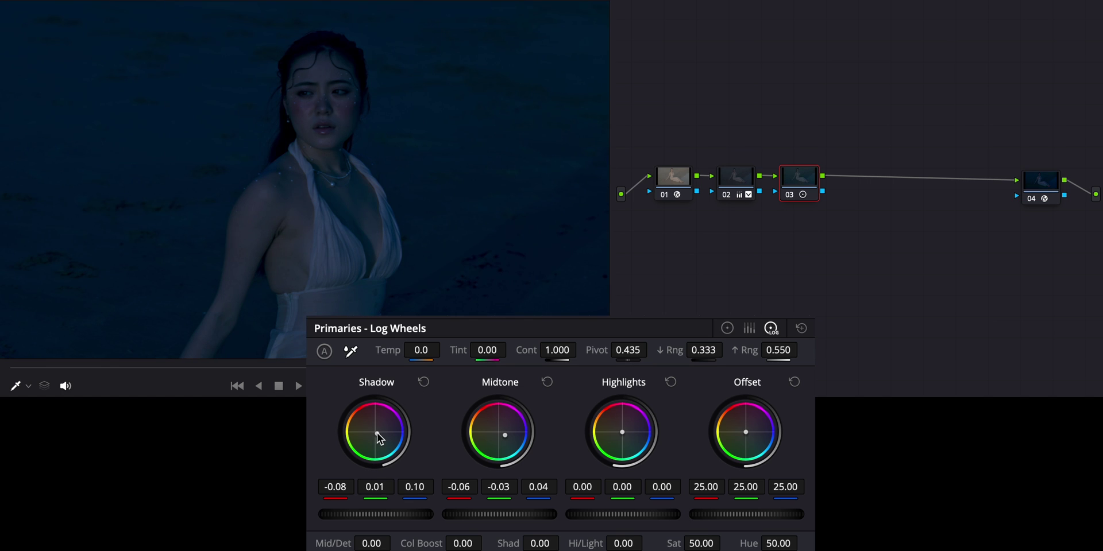
left_click(424, 382)
left_click_drag(375, 431, 376, 433)
left_click(423, 382)
left_click_drag(375, 432, 376, 430)
key("space")
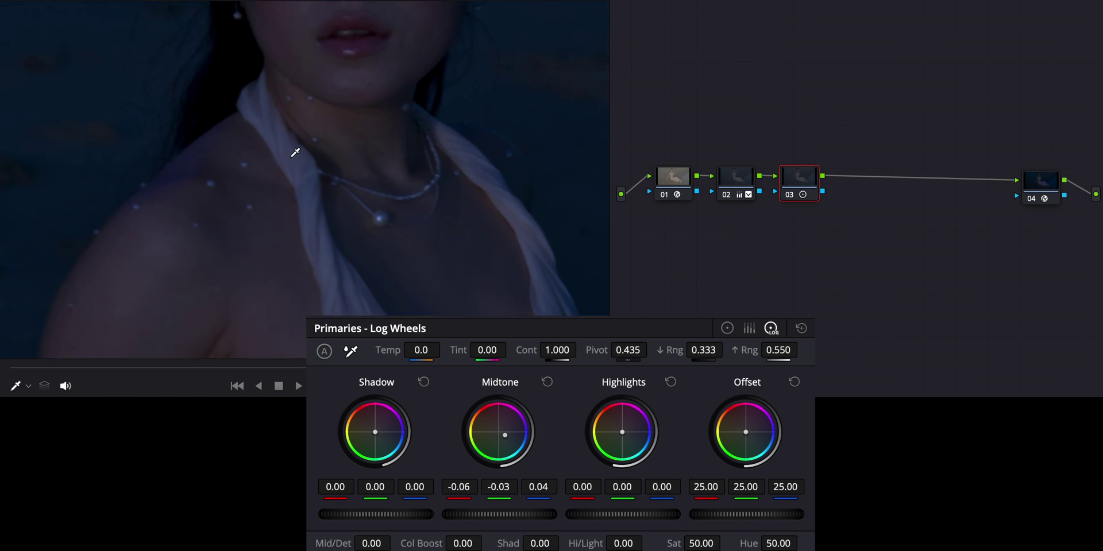
Set node 03's log Shadow balance to -0.01, 0.00, 0.01 and compare the face and full frame with the node disabled.
left_click_drag(376, 432, 378, 431)
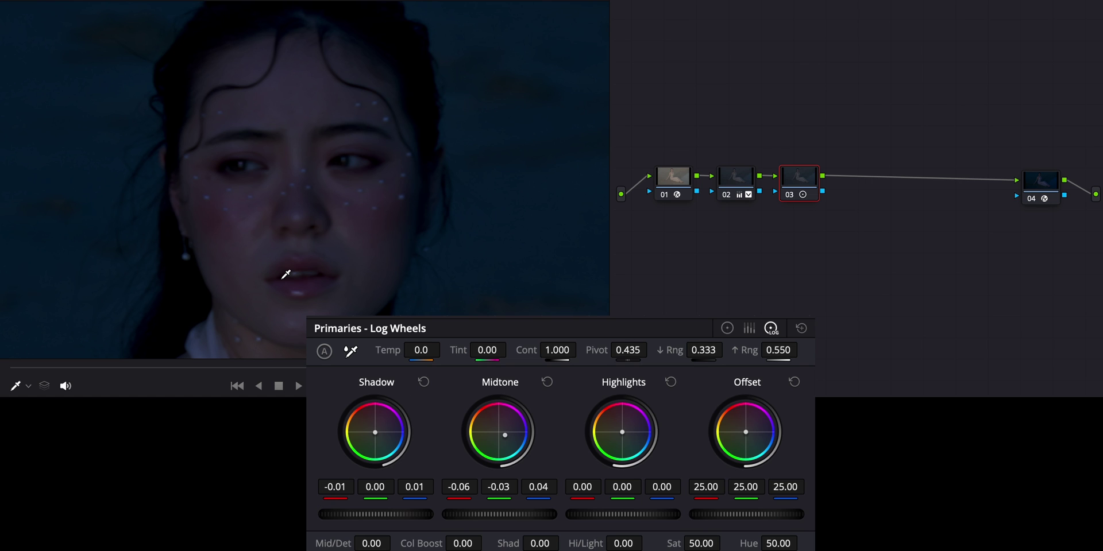
left_click(792, 195)
left_click(792, 196)
key("shift+z")
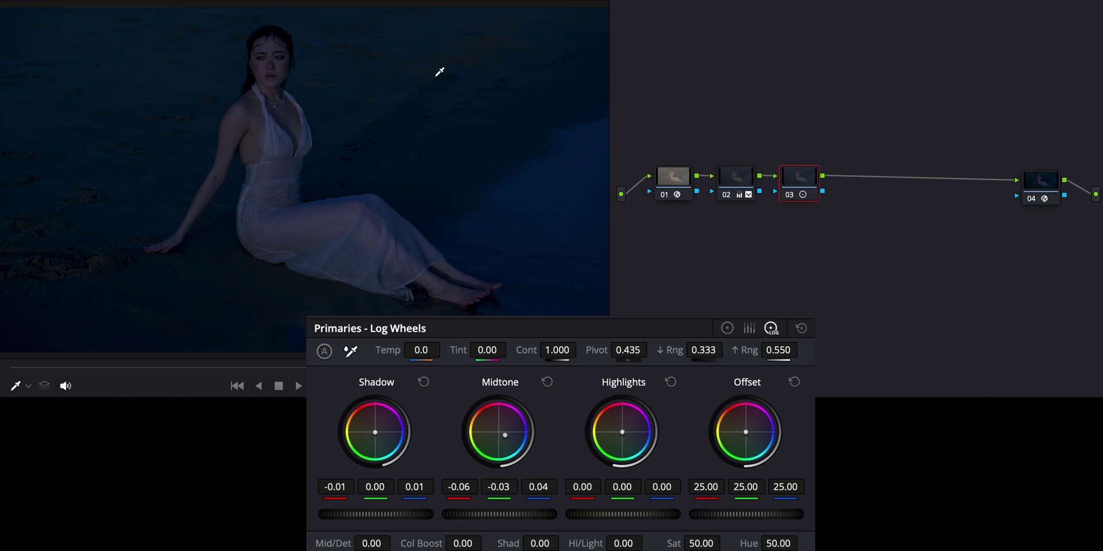
left_click(789, 196)
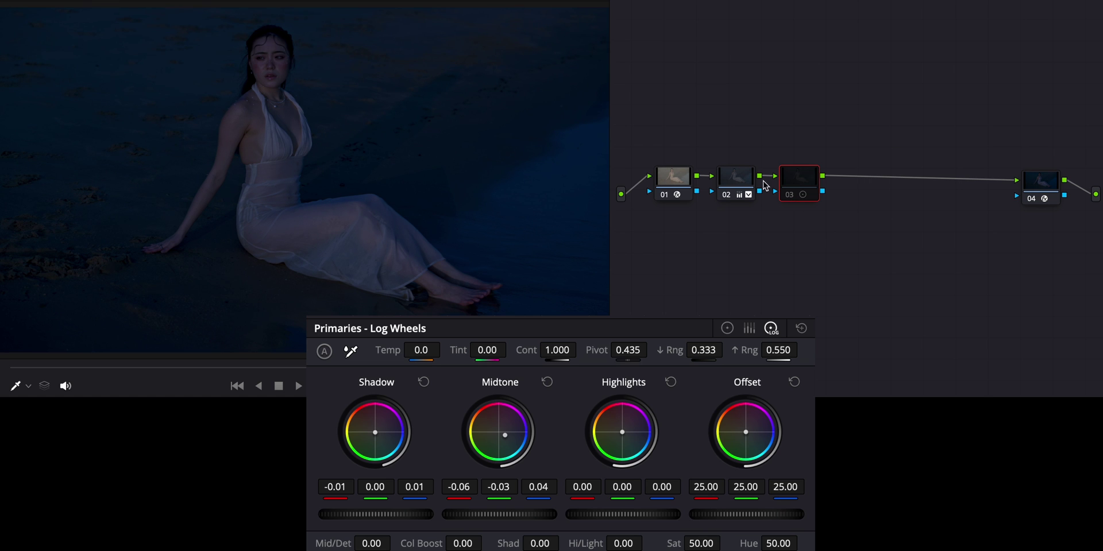
left_click(791, 194)
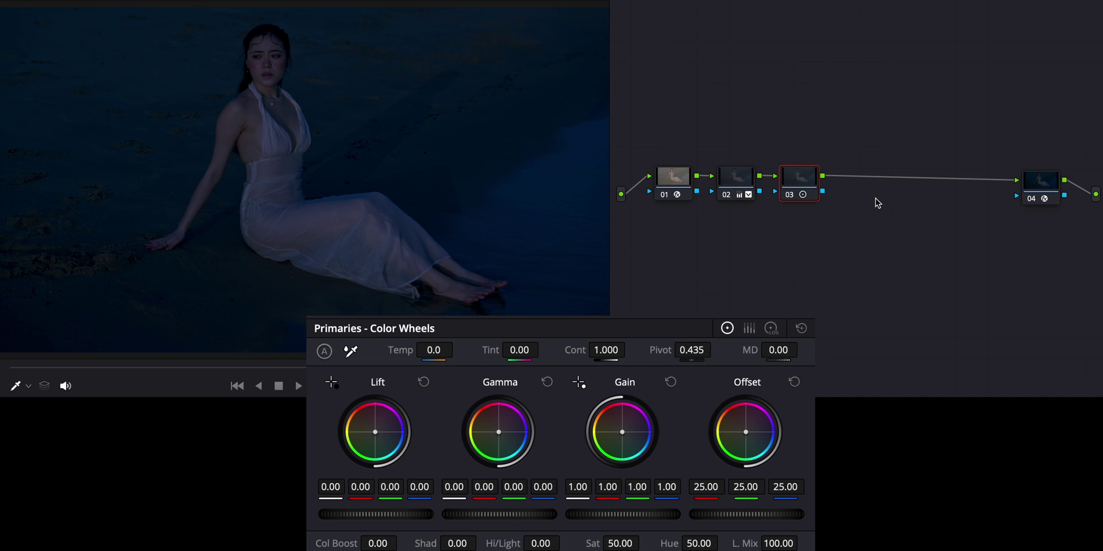
Add a serial node after node 03, sharpen it with a linked blur Radius of 0.48, and compare the face with it disabled.
key("alt+s")
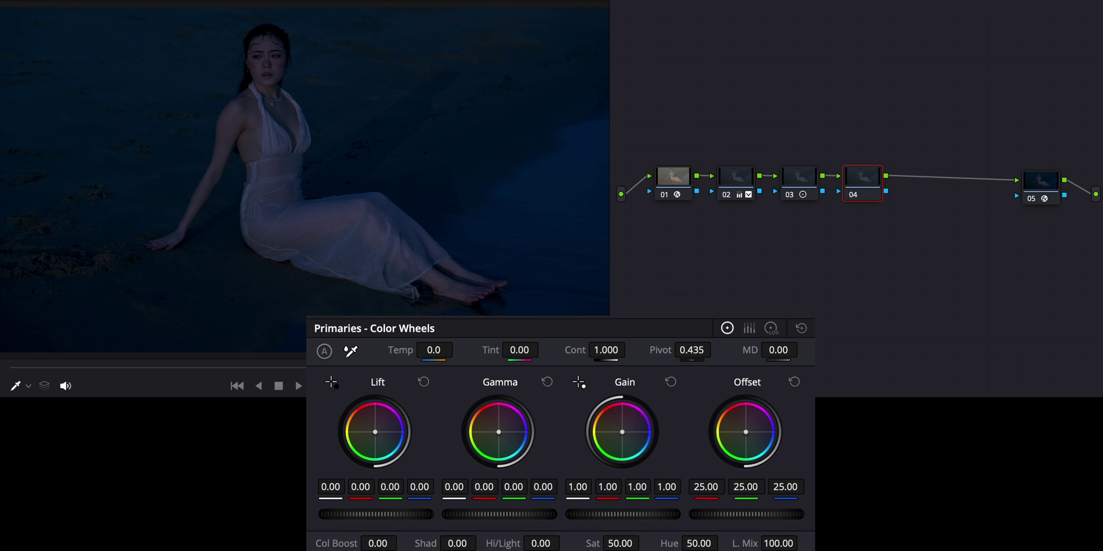
scroll(276, 46, "up", 6)
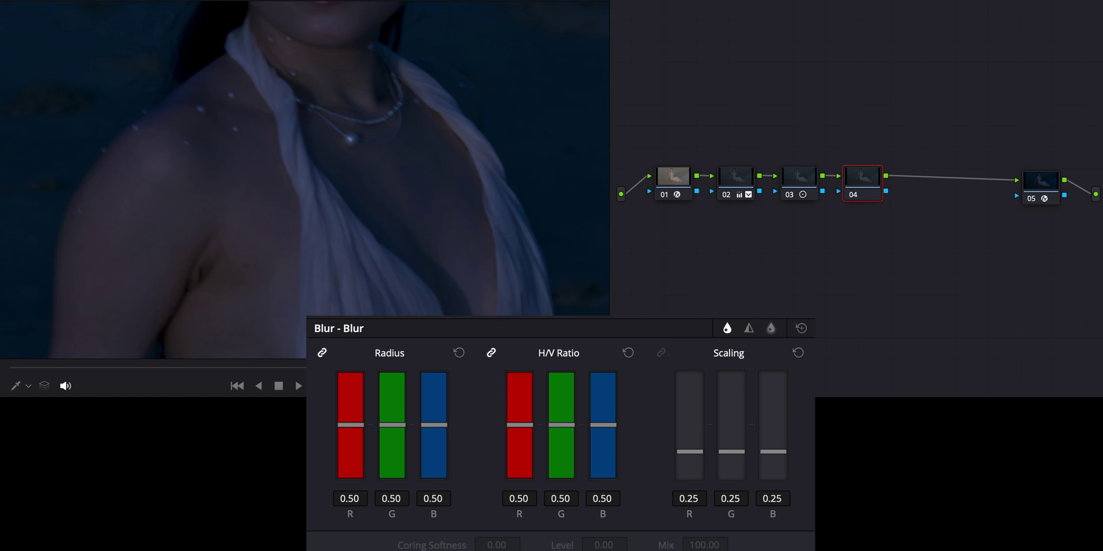
scroll(344, 172, "down", 3)
scroll(356, 247, "up", 4)
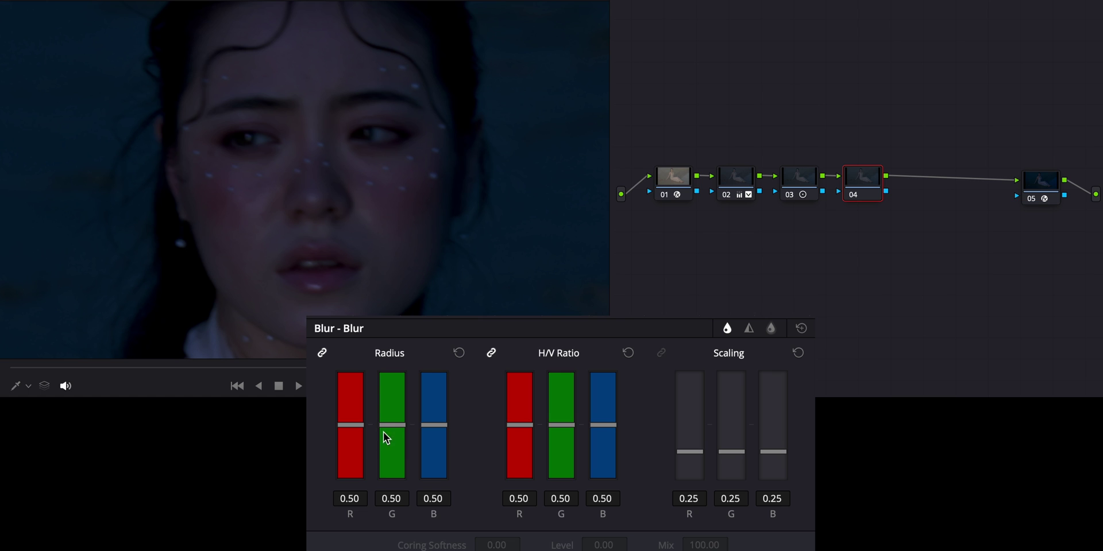
mouse_move(353, 425)
left_mouse_down()
mouse_move(357, 460)
mouse_move(357, 390)
mouse_move(362, 494)
mouse_move(356, 428)
left_mouse_up()
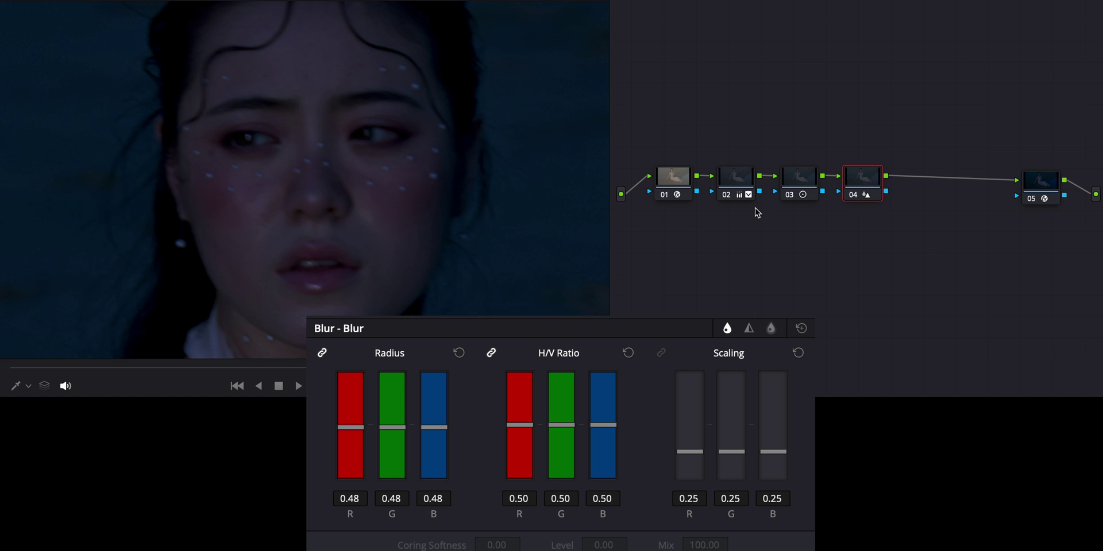
left_click(857, 197)
left_click(857, 196)
left_click(857, 196)
left_click(856, 197)
Add a serial node after node 04 and apply the Resolve FX Glow effect to it.
key("alt+s")
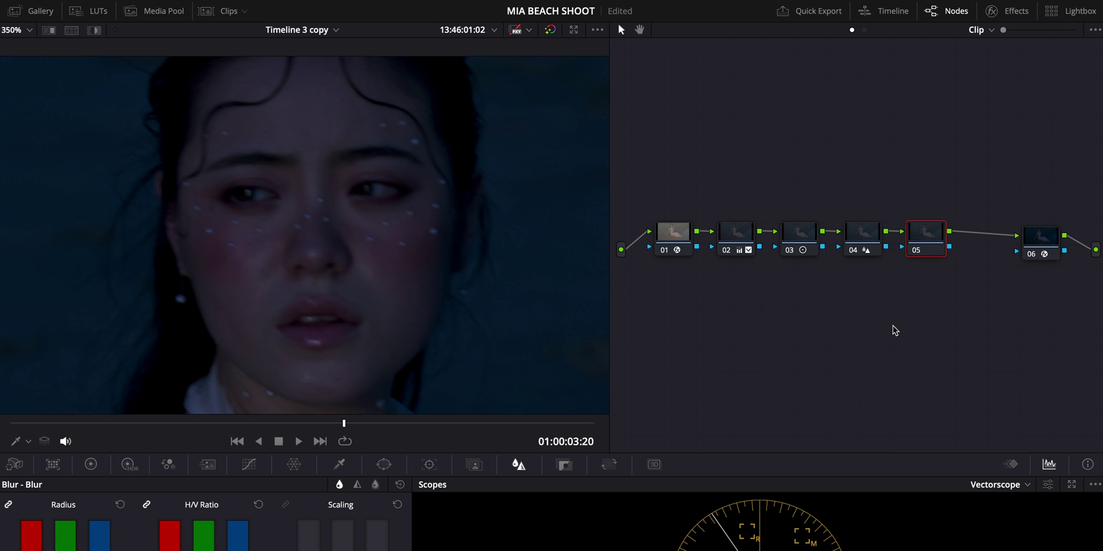
left_click(991, 11)
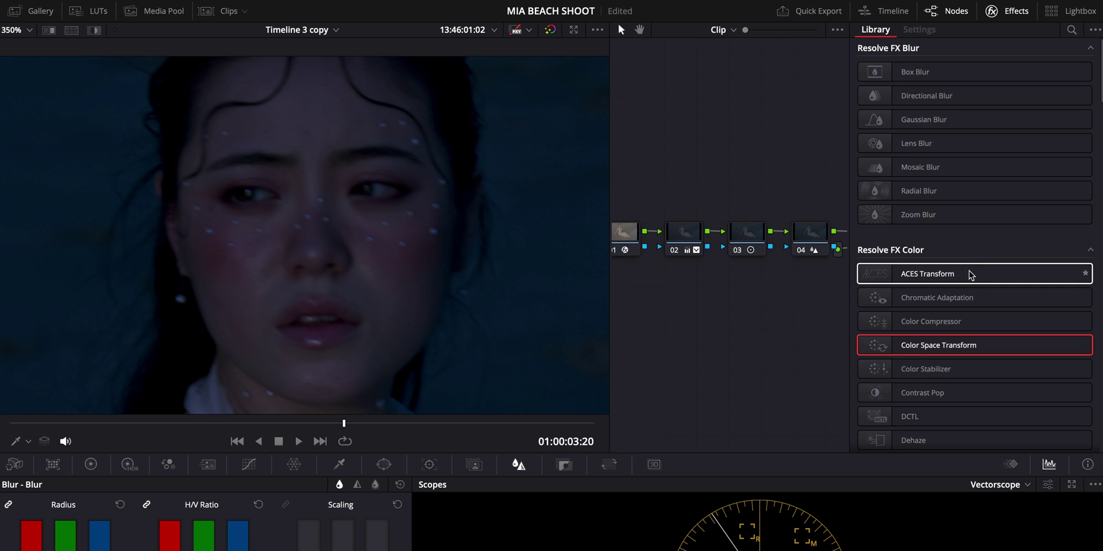
left_click(1076, 33)
type("glow")
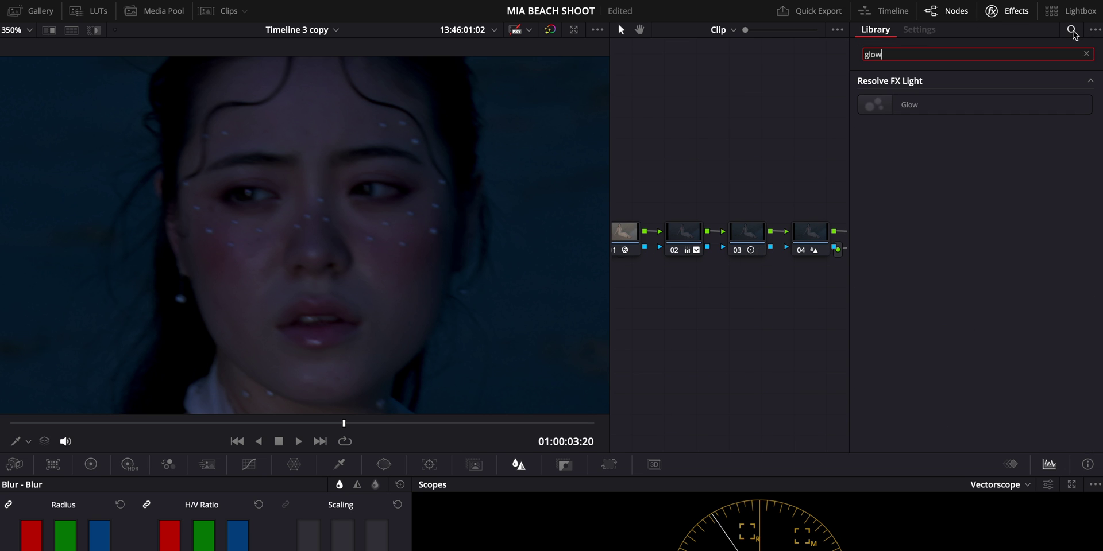
left_click_drag(890, 106, 765, 247)
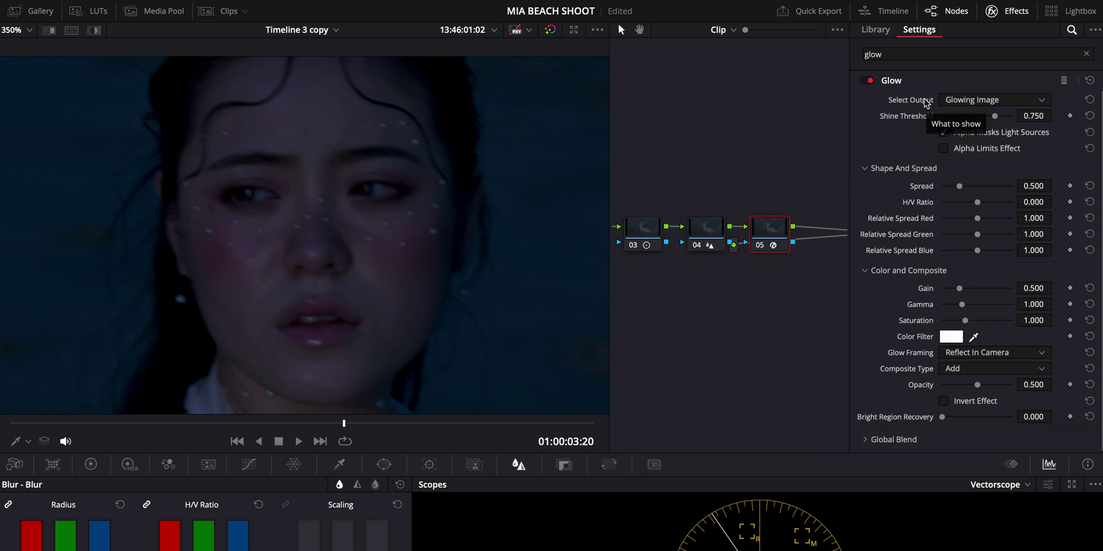
Enable Alpha Limits Effect on node 05's Glow and set Shine Threshold to 0.000, Spread to 0.587 and Gain to 0.569.
left_click(30, 31)
left_click(32, 54)
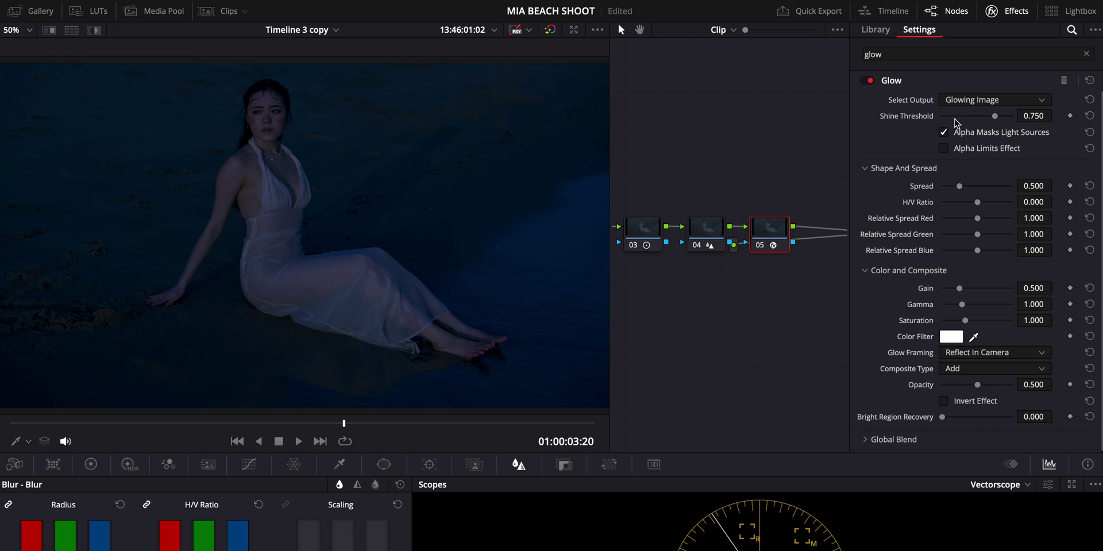
left_click(945, 150)
left_click_drag(996, 117, 888, 117)
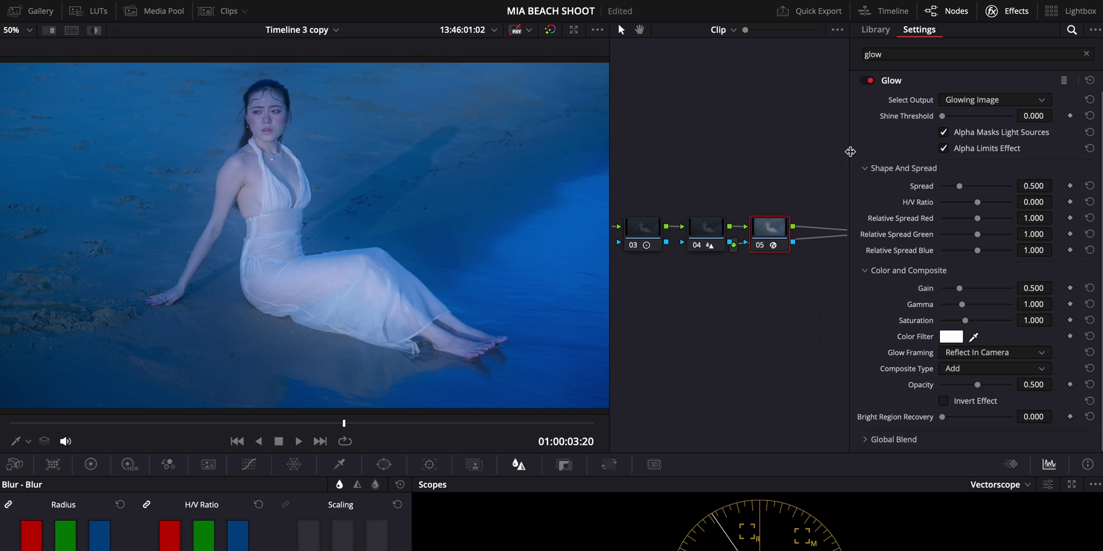
left_click_drag(966, 188, 962, 187)
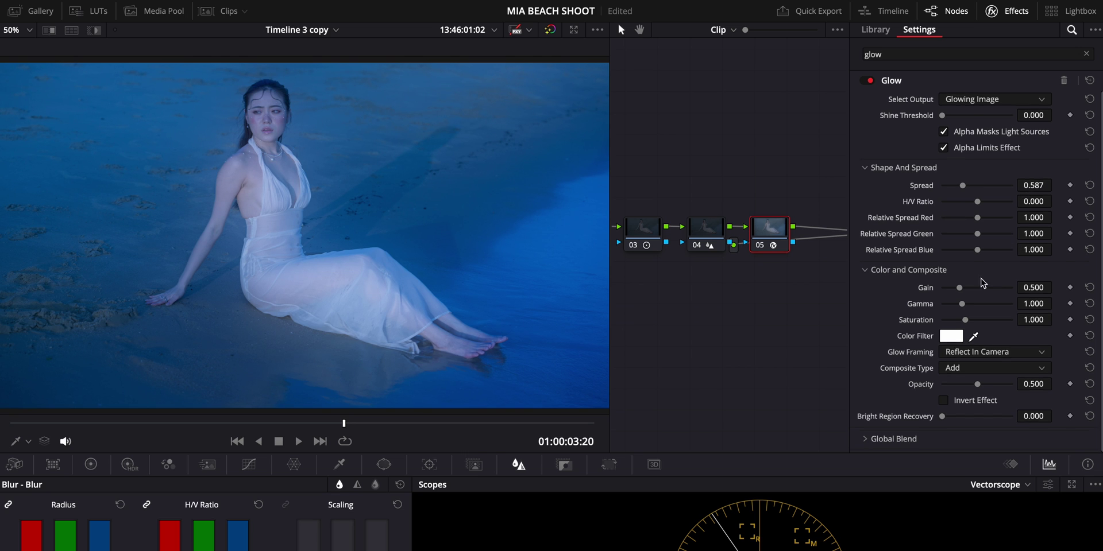
left_click_drag(964, 287, 963, 288)
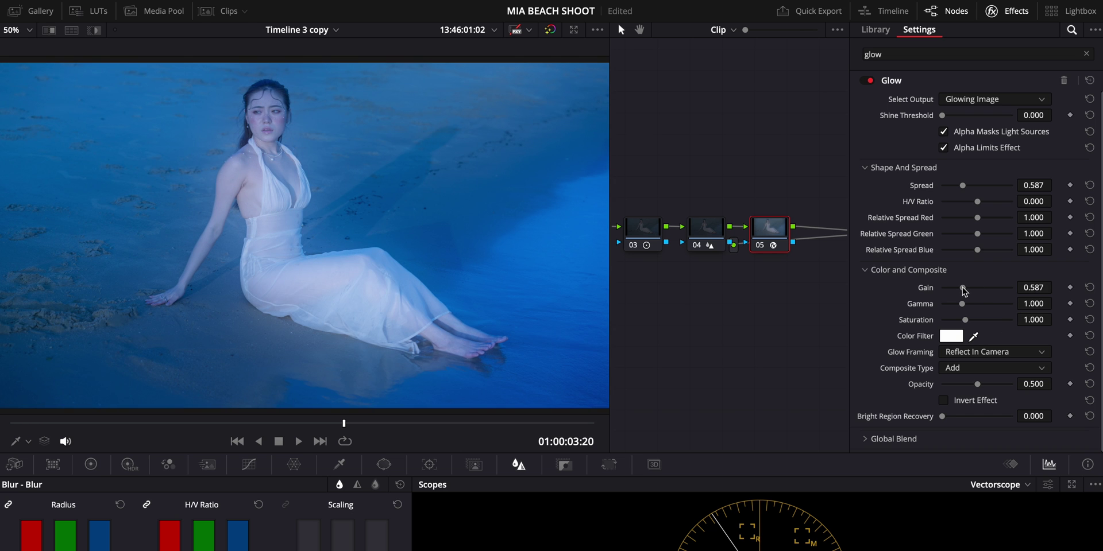
left_click_drag(963, 288, 962, 288)
Set the Glow's Composite Type to Softlight and its Color Filter to cyan, comparing the frame with node 05 disabled.
left_click(961, 370)
left_click(977, 498)
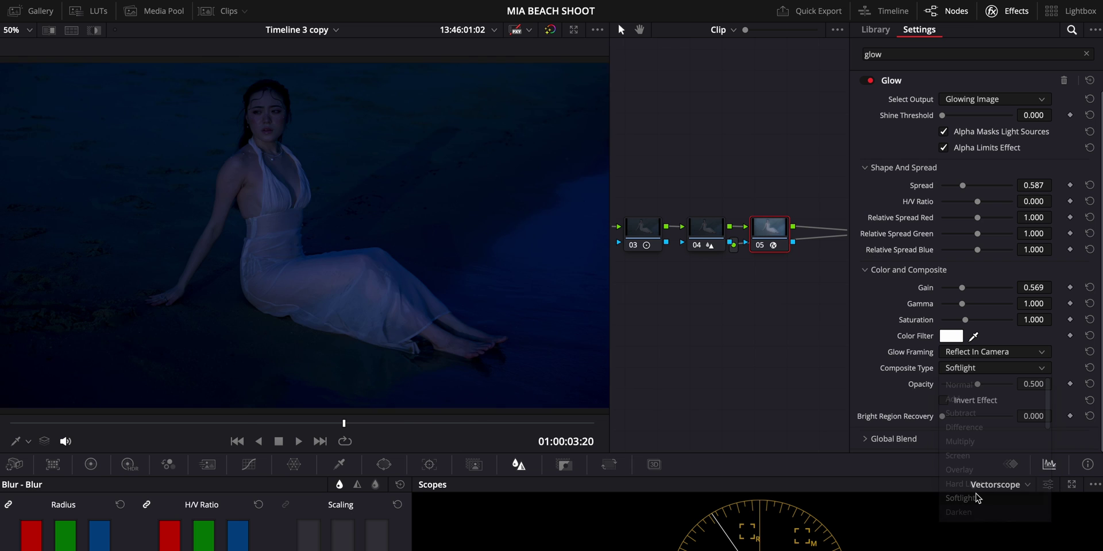
left_click(759, 246)
left_click(759, 246)
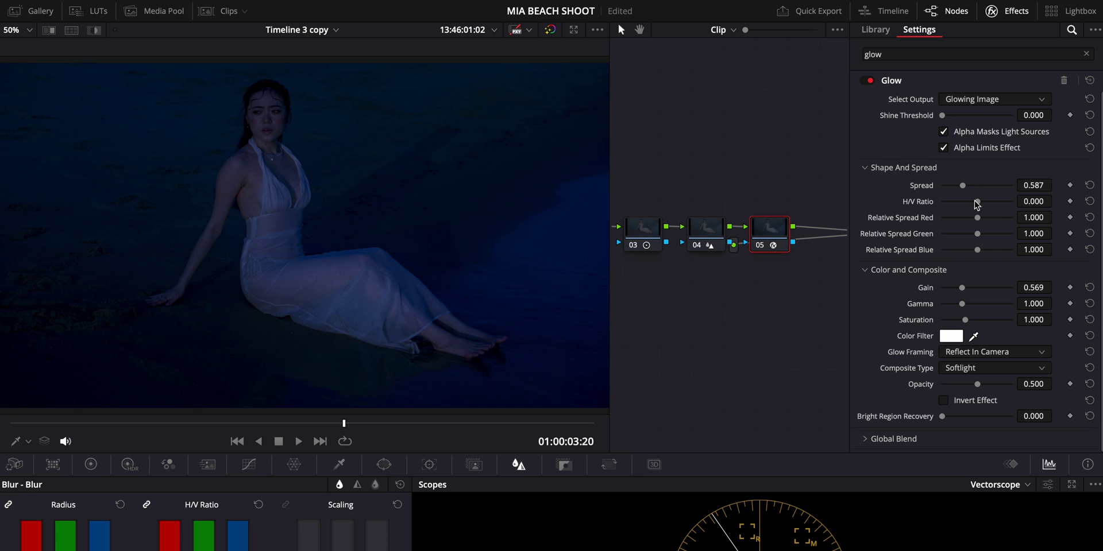
left_click(951, 336)
left_click_drag(54, 502, 1, 482)
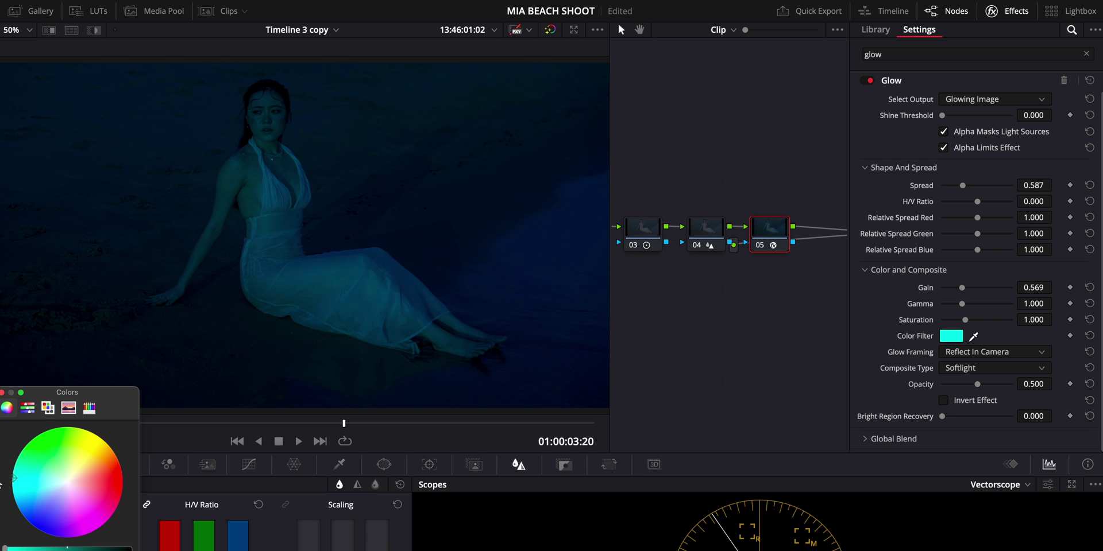
left_click_drag(1, 468, 1, 480)
key("alt+o")
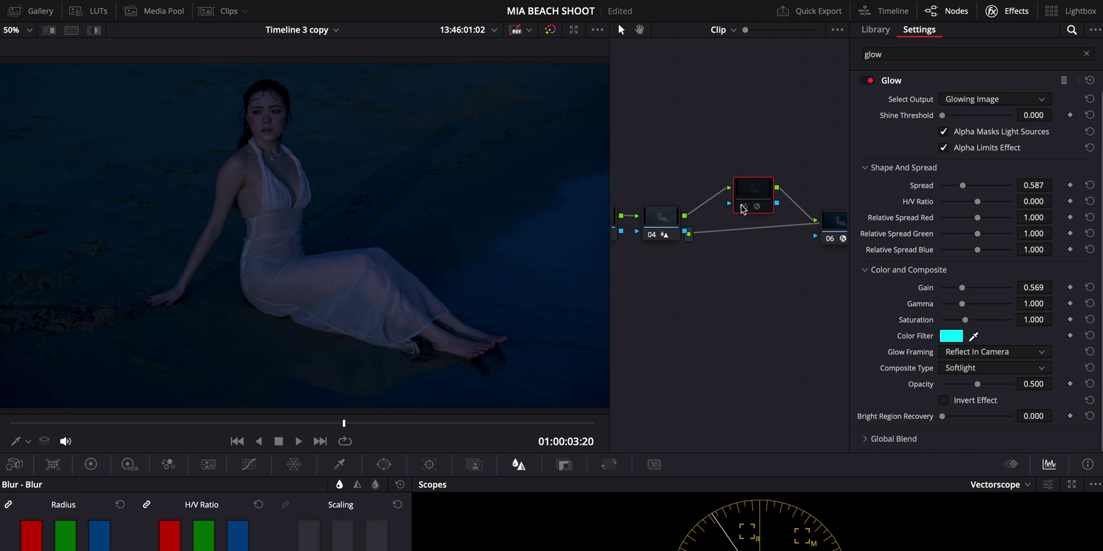
Set the Glow's Opacity to 0.027 and Gain to 0.587, and compare the face with node 05 disabled.
left_click_drag(978, 385, 947, 388)
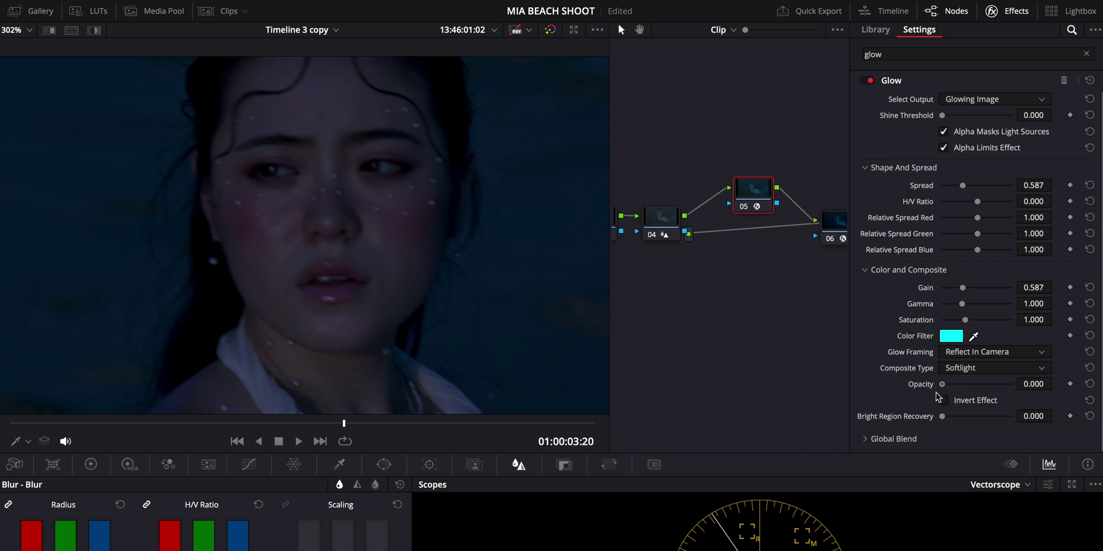
left_click_drag(936, 393, 945, 390)
left_click_drag(942, 388, 943, 388)
left_click(741, 208)
left_click(741, 208)
left_click(741, 209)
left_click(742, 209)
left_click(742, 209)
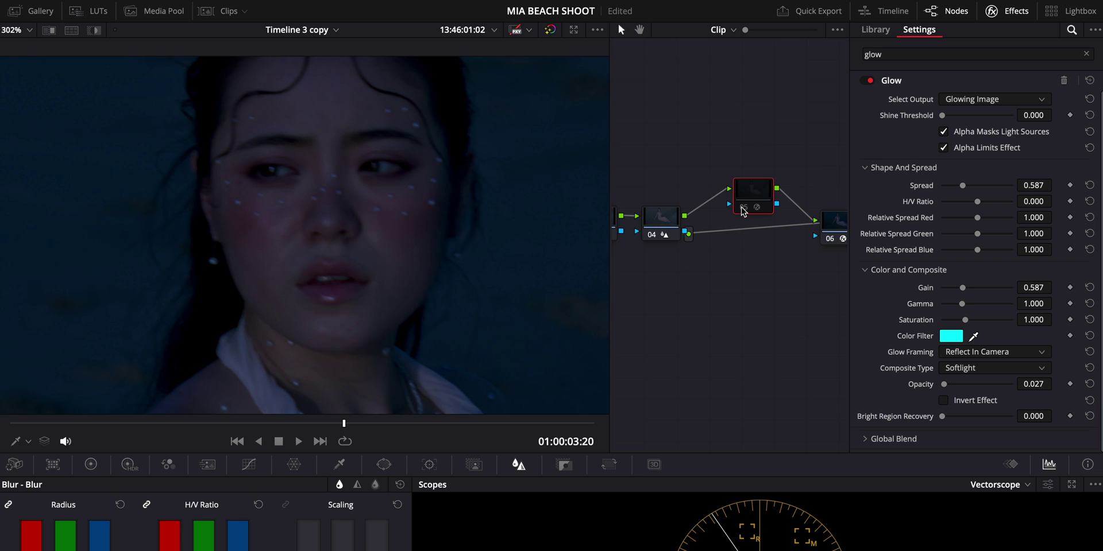
left_click(743, 209)
Compare the full frame at 50% zoom with node 05's glow enabled and disabled.
left_click(30, 30)
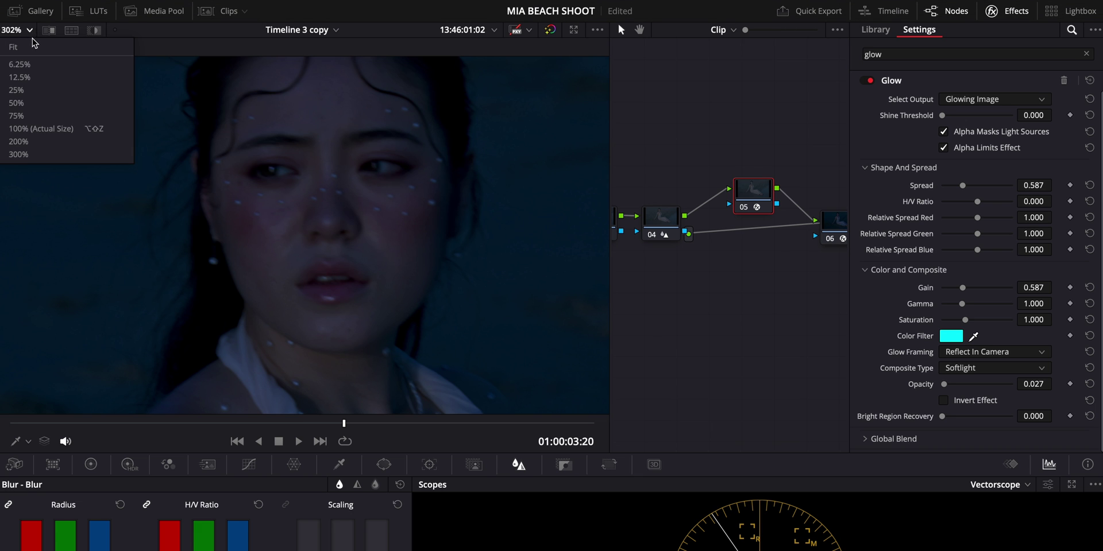
left_click(18, 81)
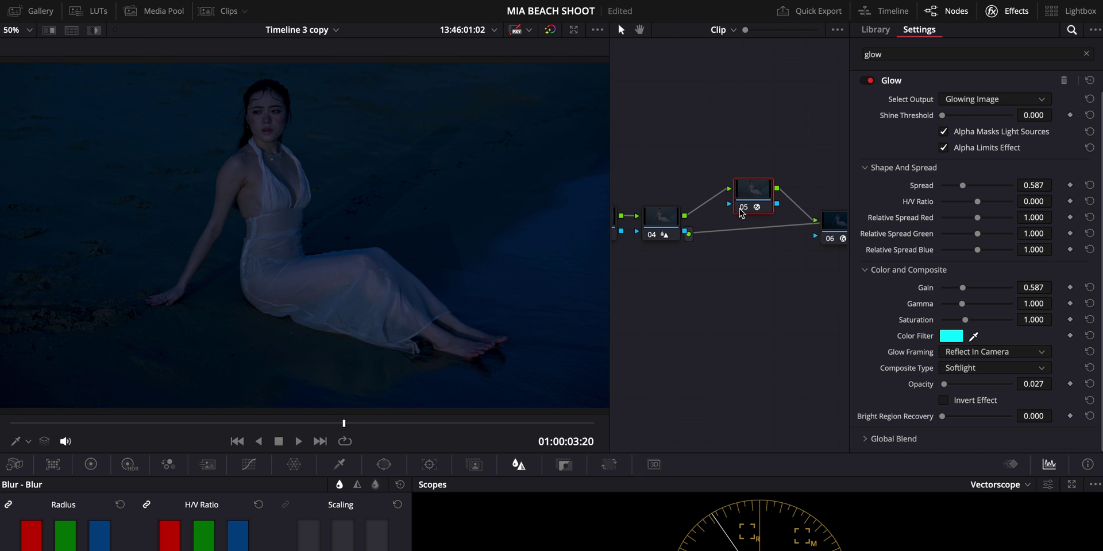
left_click(741, 210)
left_click(742, 209)
left_click(742, 210)
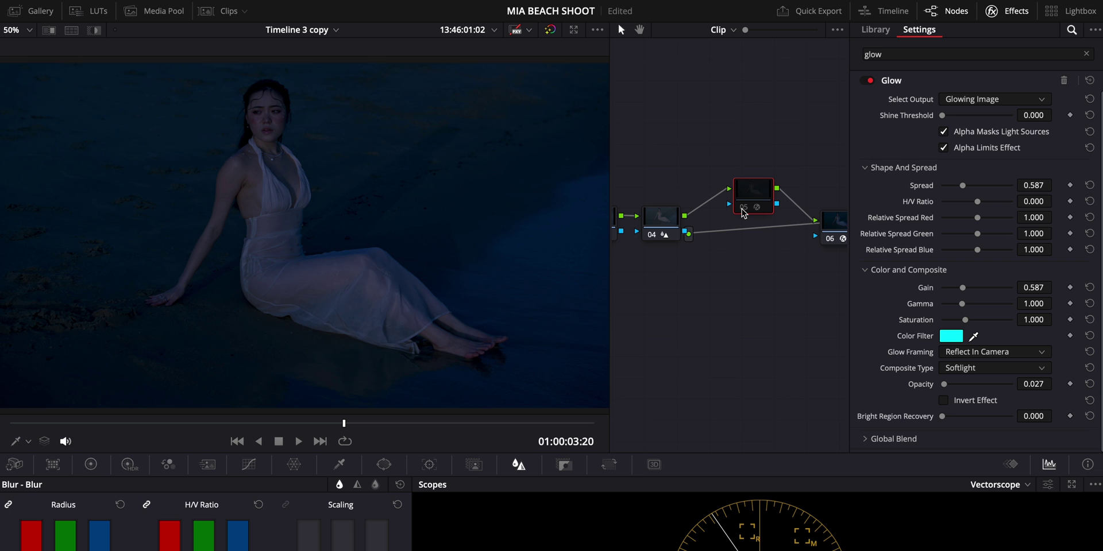
left_click(742, 210)
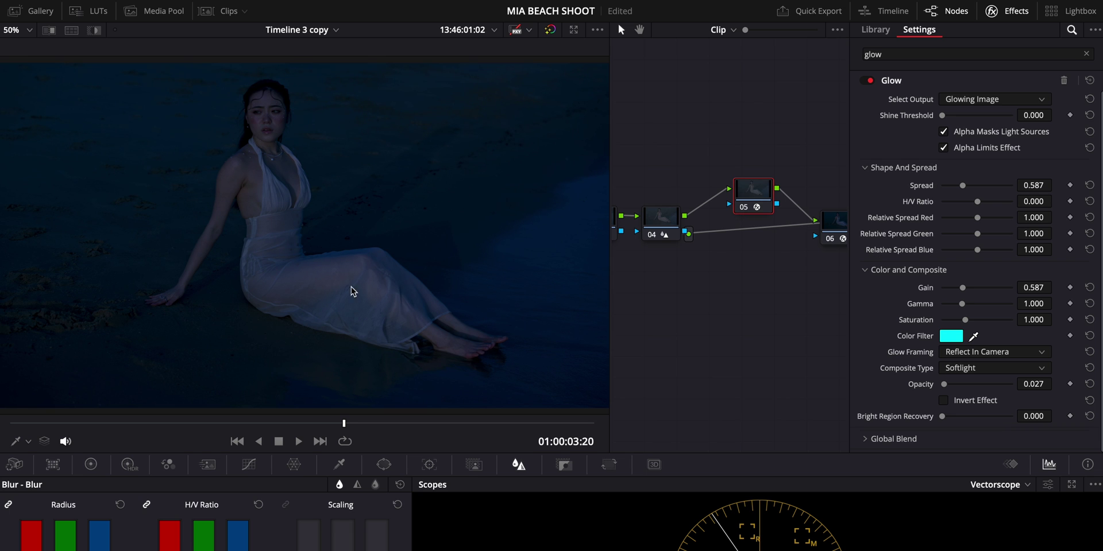
left_click(744, 212)
left_click(745, 211)
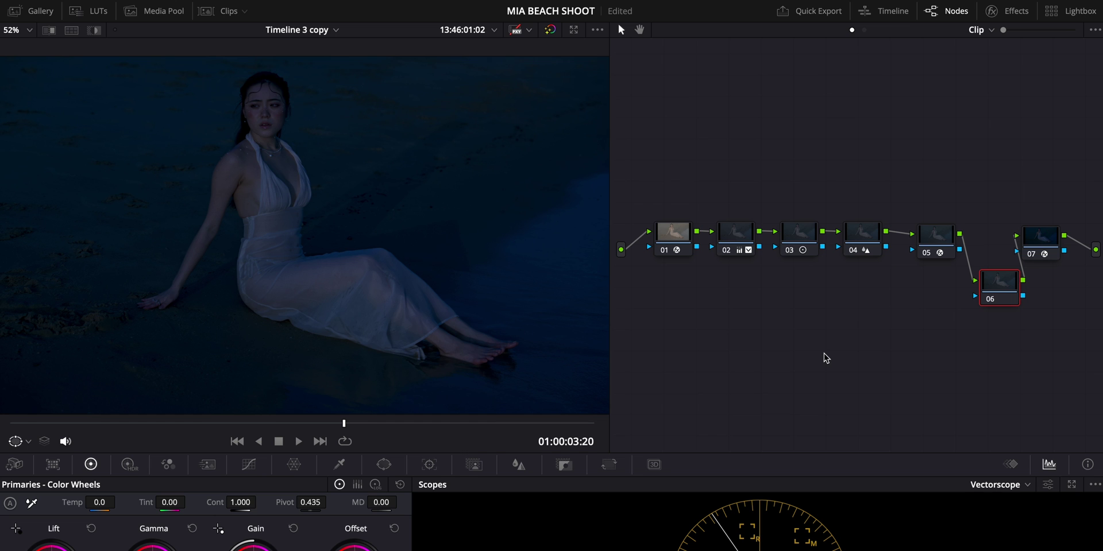
Add a circular window to node 06 and shape it into a tilted ellipse around the woman, with Soft 1 at 27.41.
left_click(384, 466)
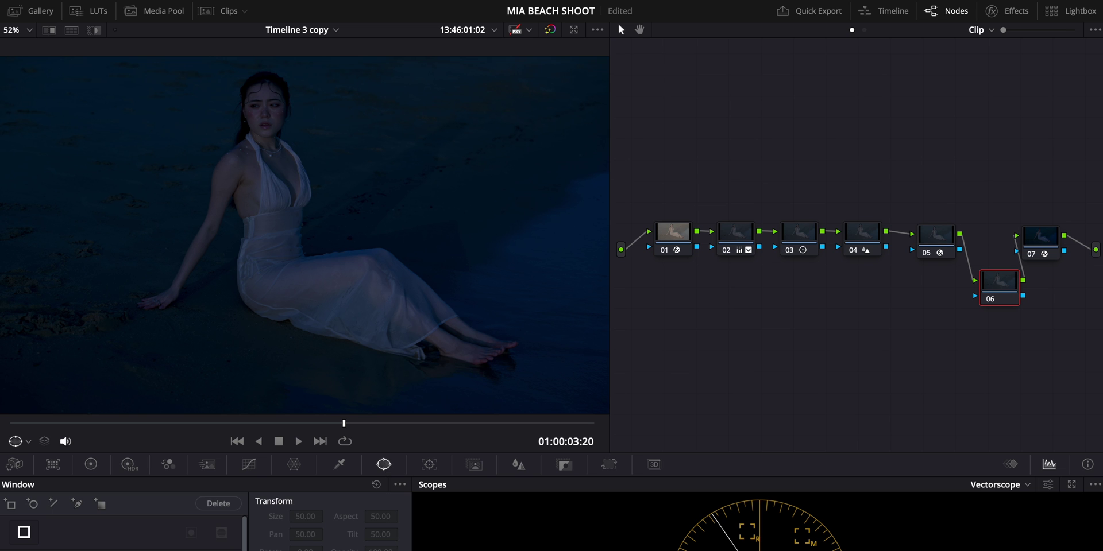
left_click(341, 430)
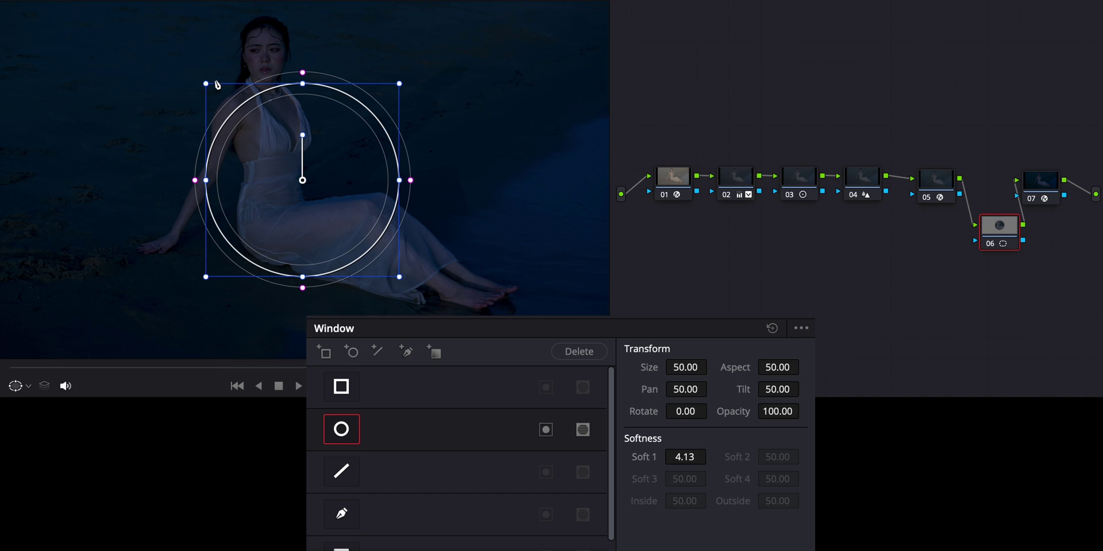
left_click_drag(211, 86, 165, 43)
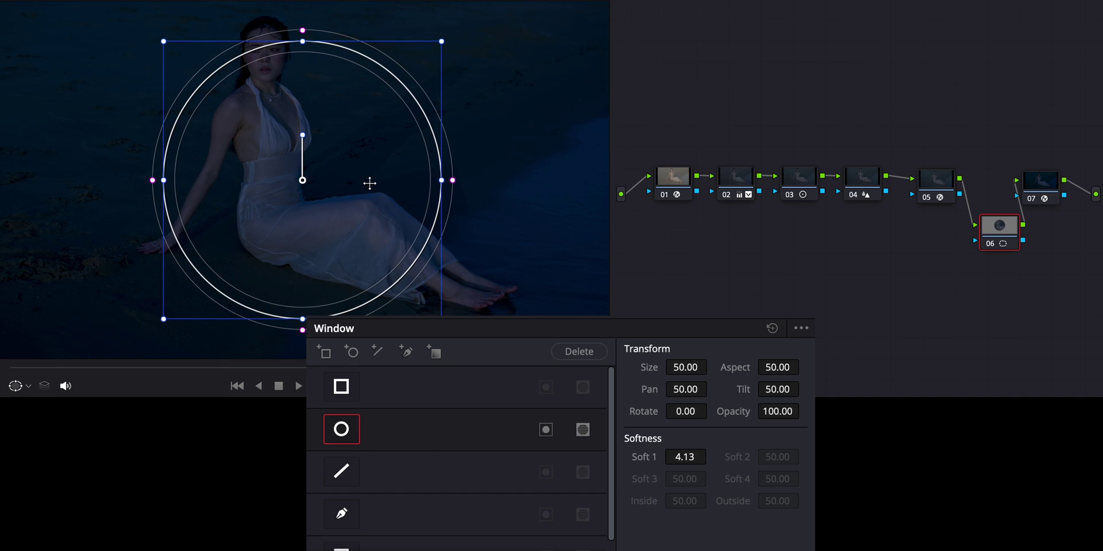
scroll(465, 197, "down", 3)
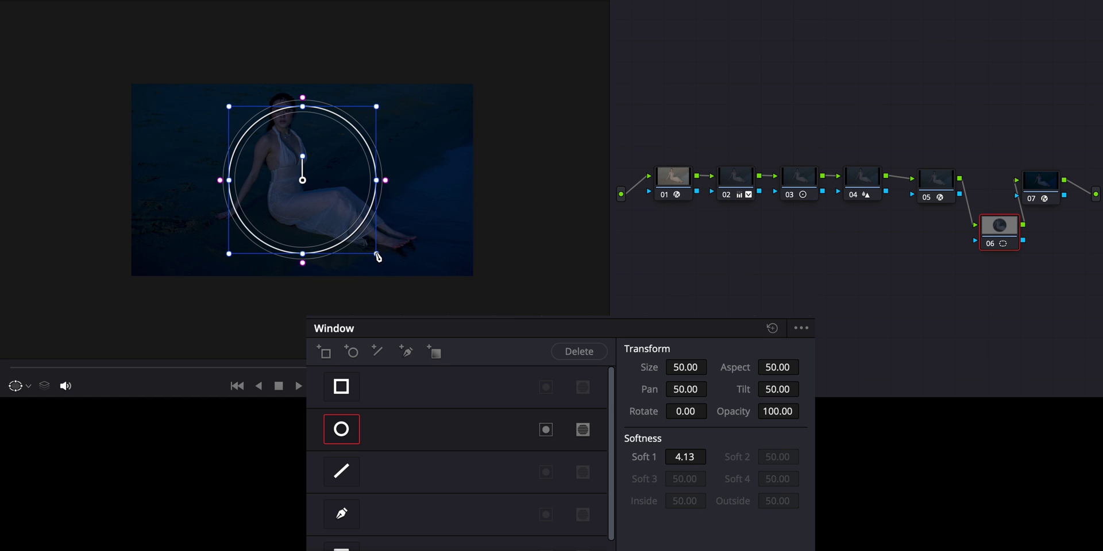
left_click_drag(379, 256, 361, 264)
mouse_move(300, 153)
left_mouse_down()
mouse_move(294, 167)
mouse_move(292, 150)
left_mouse_up()
left_click_drag(253, 101, 235, 75)
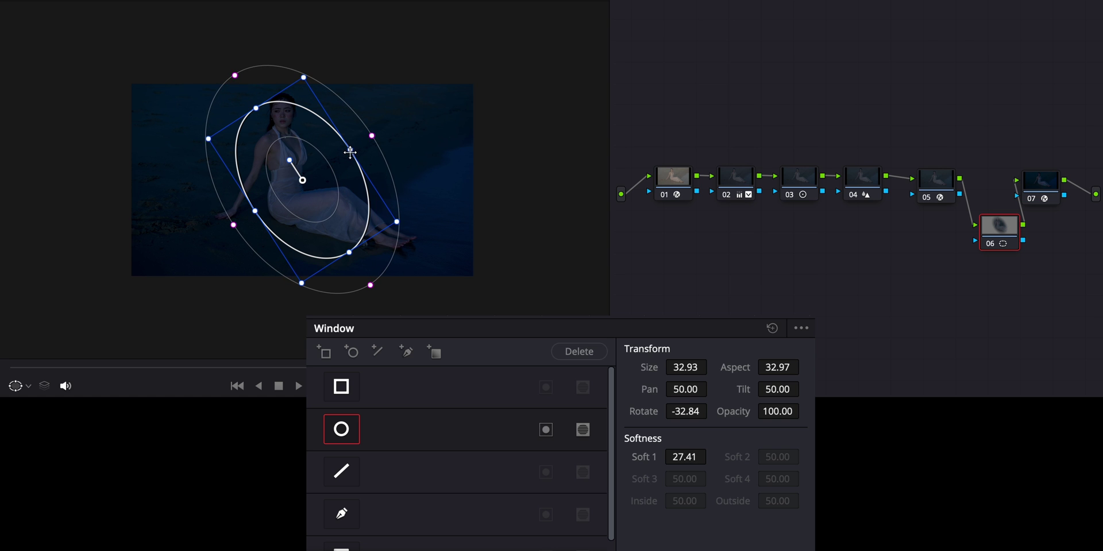
Adjust node 06's window to Size 40.46, Aspect 25.73, Pan 51.41, Tilt 51.41 and Rotate -46.17, and invert it.
left_click_drag(350, 151, 362, 147)
left_click_drag(255, 111, 222, 71)
left_click_drag(274, 144, 271, 147)
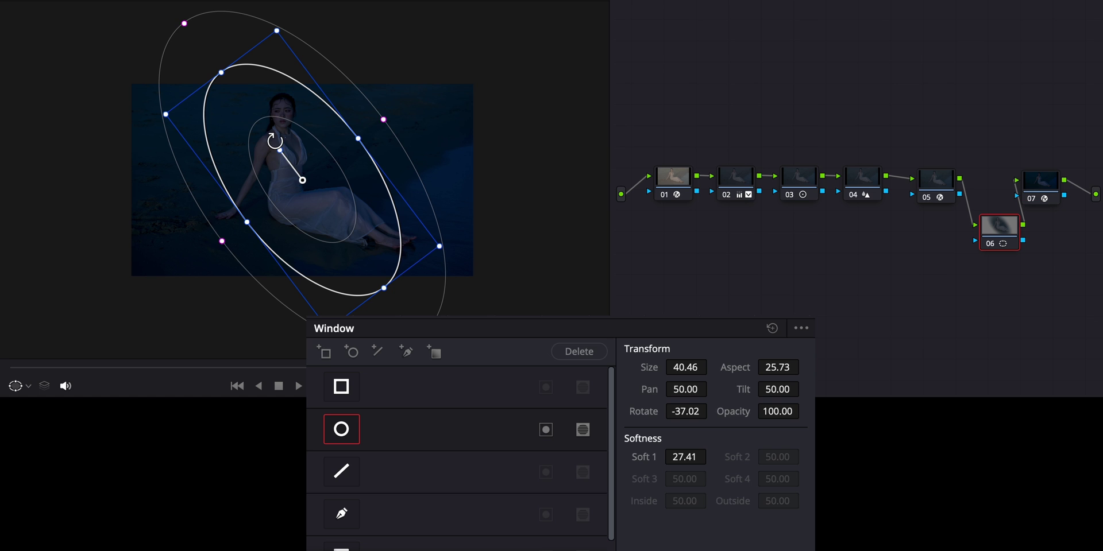
left_click_drag(302, 180, 289, 143)
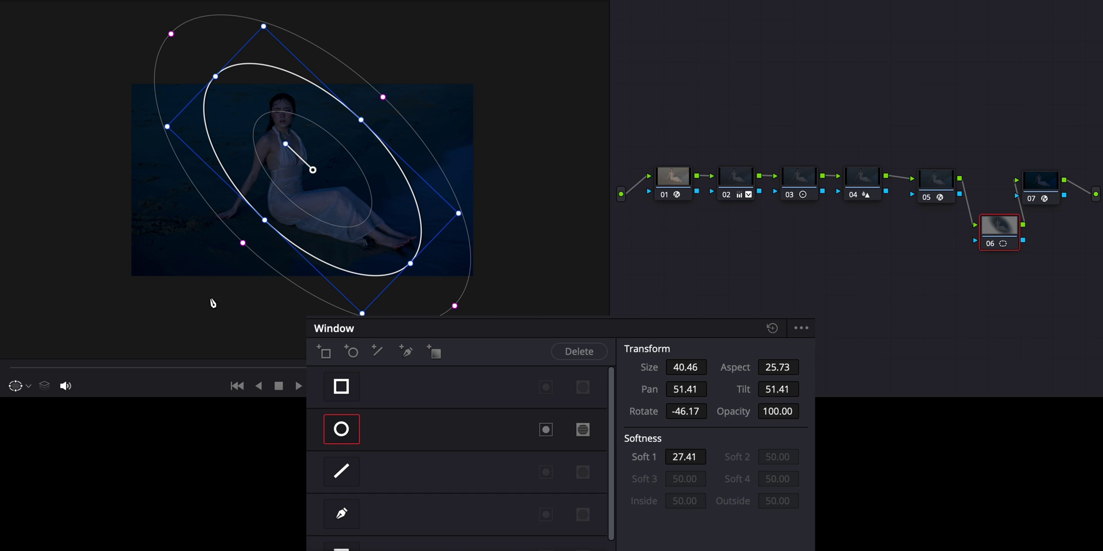
left_click(546, 430)
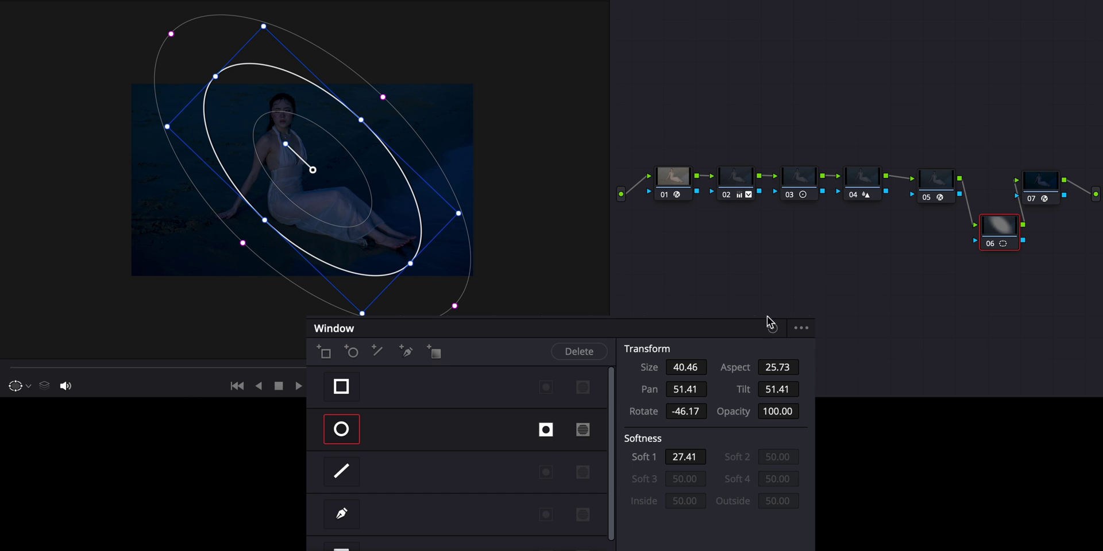
Pull node 06's custom curve down steeply to exaggerate the darkening outside the window.
left_click(493, 320)
left_click(435, 472)
left_click_drag(437, 474, 563, 463)
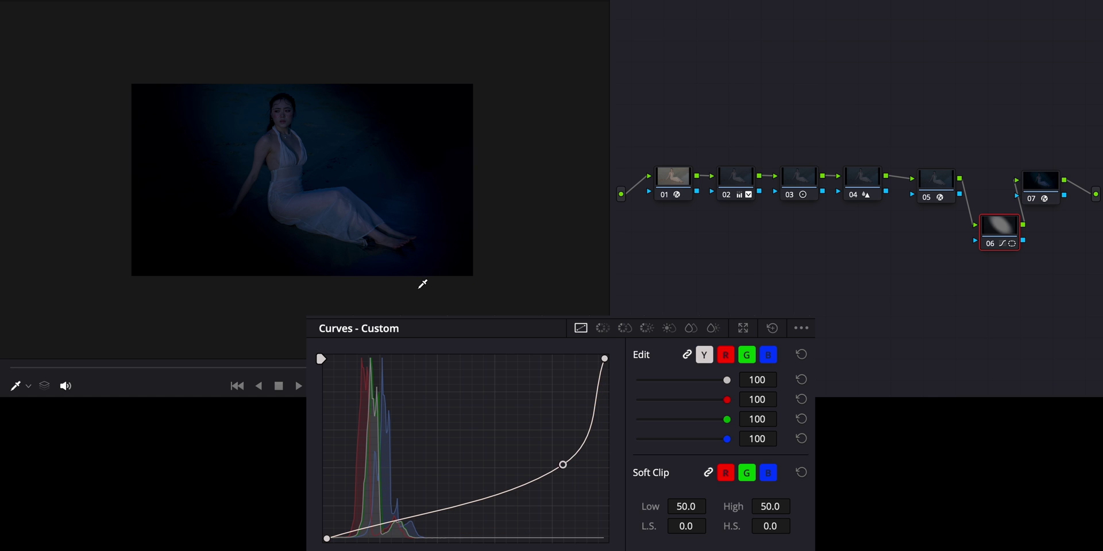
Widen node 06's elliptical window, recenter it at Pan 52.29 and Tilt 50.53, and extend its soft edge slightly.
left_click(790, 317)
left_click_drag(337, 201, 327, 197)
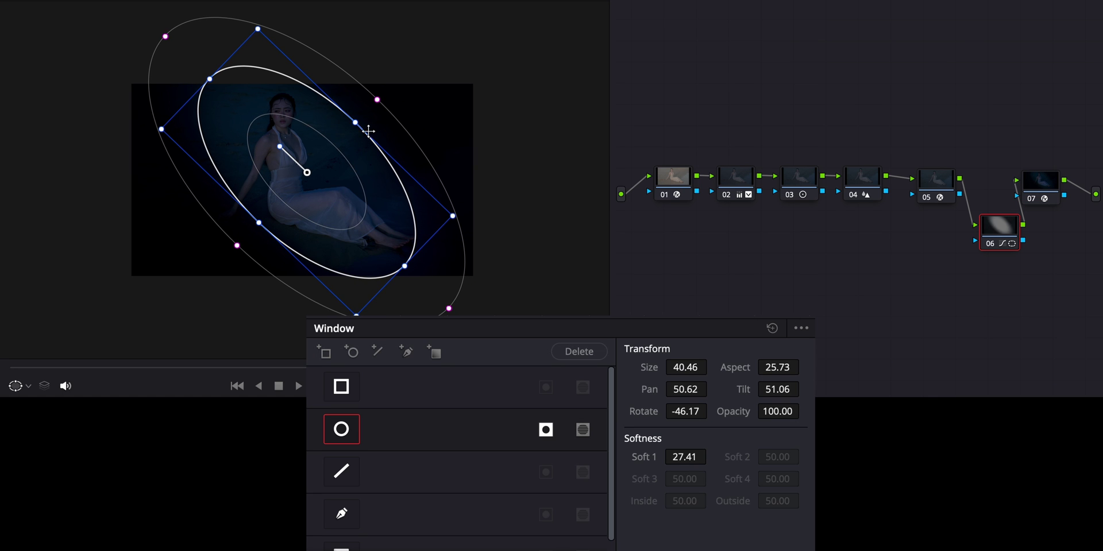
left_click_drag(357, 123, 368, 113)
left_click_drag(308, 173, 319, 176)
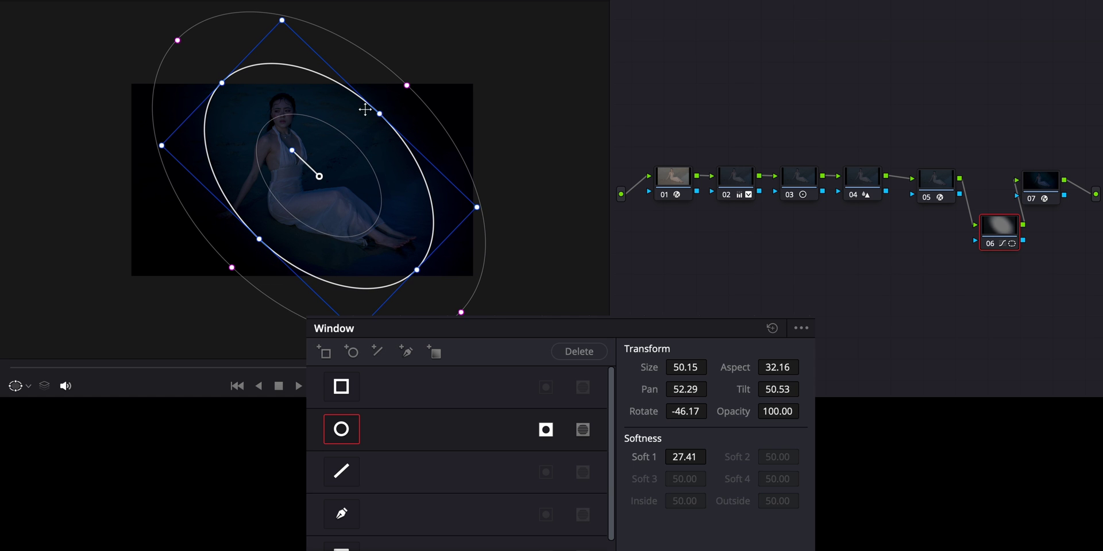
left_click_drag(178, 40, 173, 37)
left_click_drag(381, 115, 384, 108)
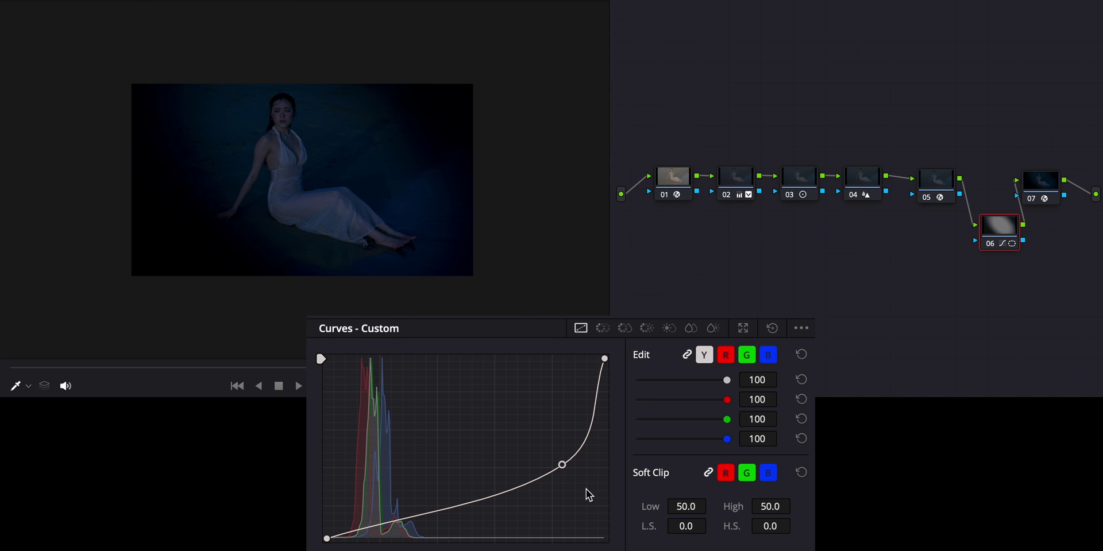
Replace the steep point on node 06's custom curve with a slightly lowered midtone point.
right_click(561, 464)
left_click_drag(438, 467, 441, 474)
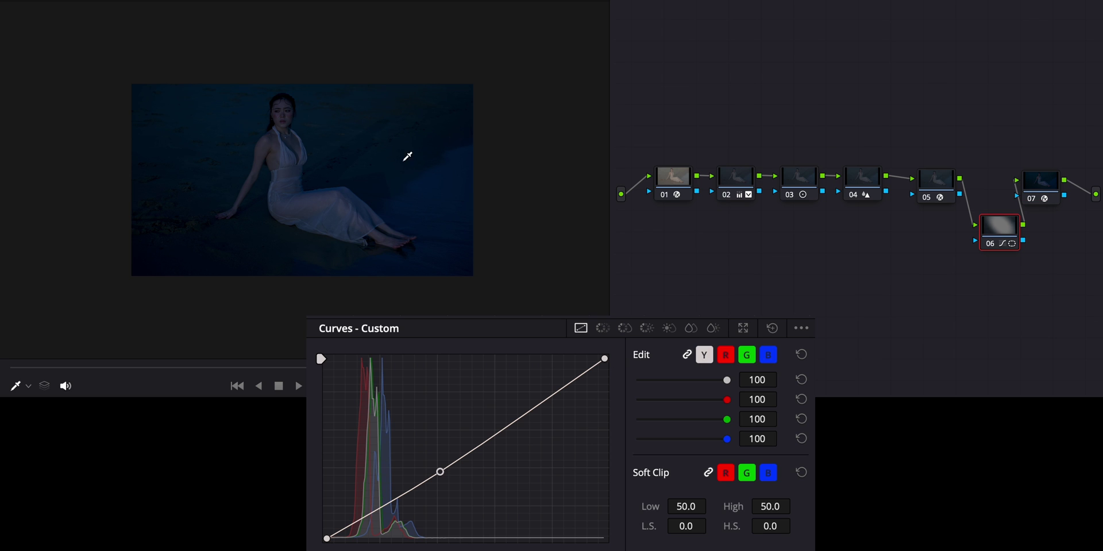
Add an outside node to node 06 and raise the new node 07's custom curve slightly in the midtones.
right_click(999, 229)
mouse_move(1049, 290)
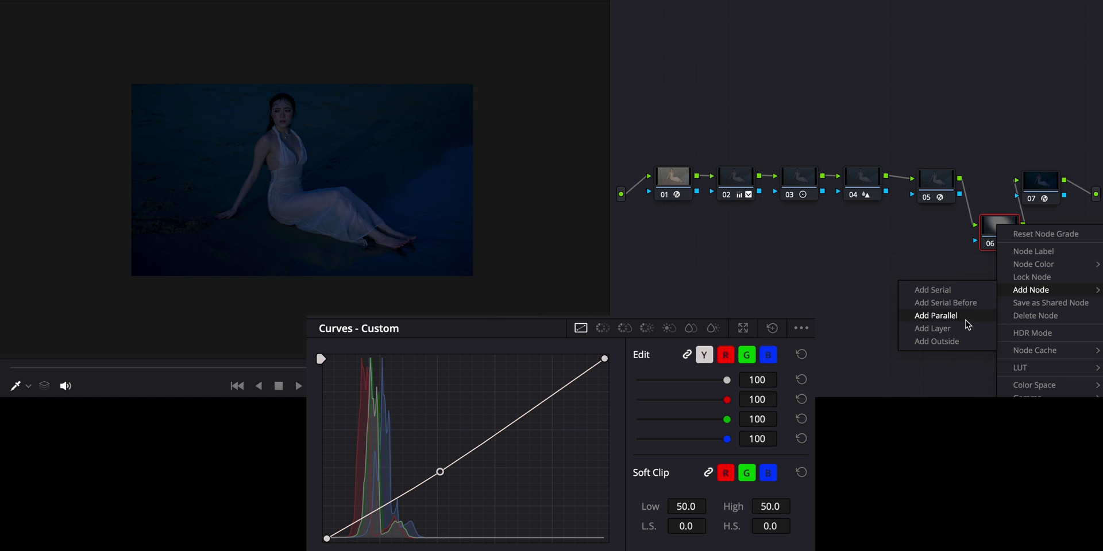
left_click(962, 342)
left_click_drag(471, 445, 472, 401)
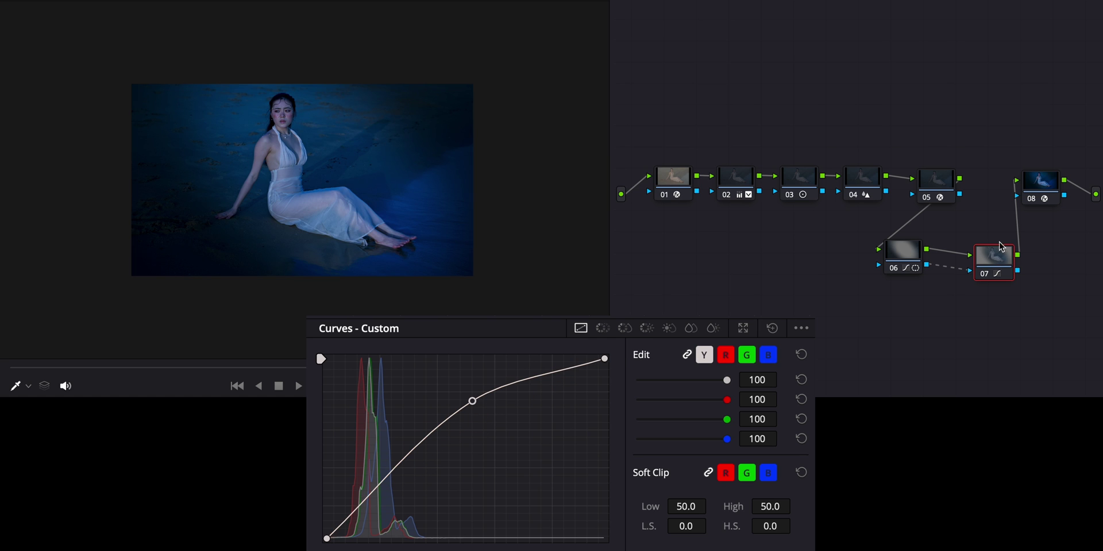
right_click(471, 402)
left_click(907, 261)
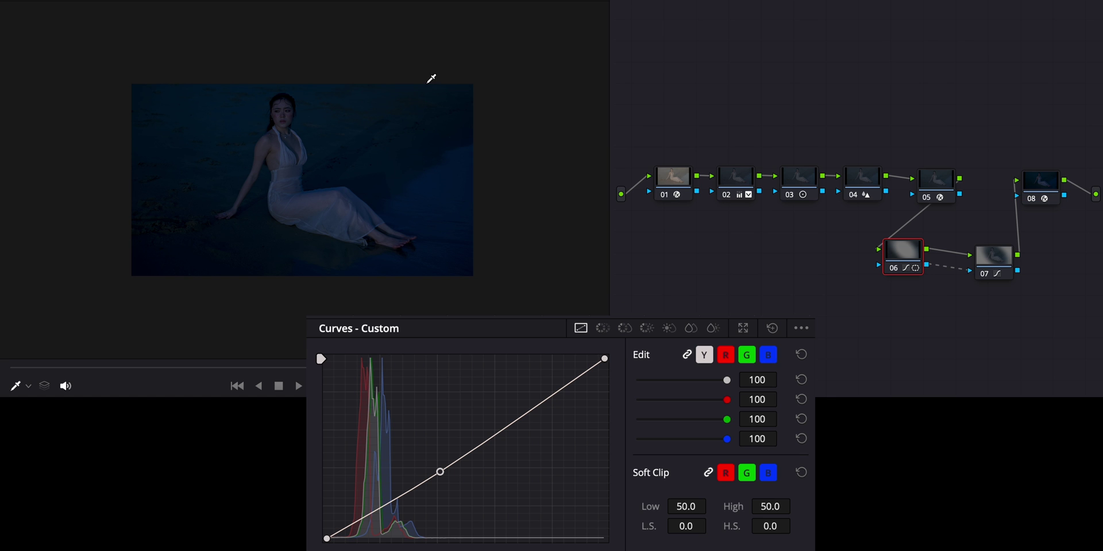
left_click(1002, 263)
mouse_move(465, 450)
left_mouse_down()
mouse_move(459, 390)
mouse_move(471, 443)
mouse_move(456, 453)
left_mouse_up()
Compare the frame with node 06's darkening and node 07's brightening each switched off and on.
scroll(345, 128, "up", 2)
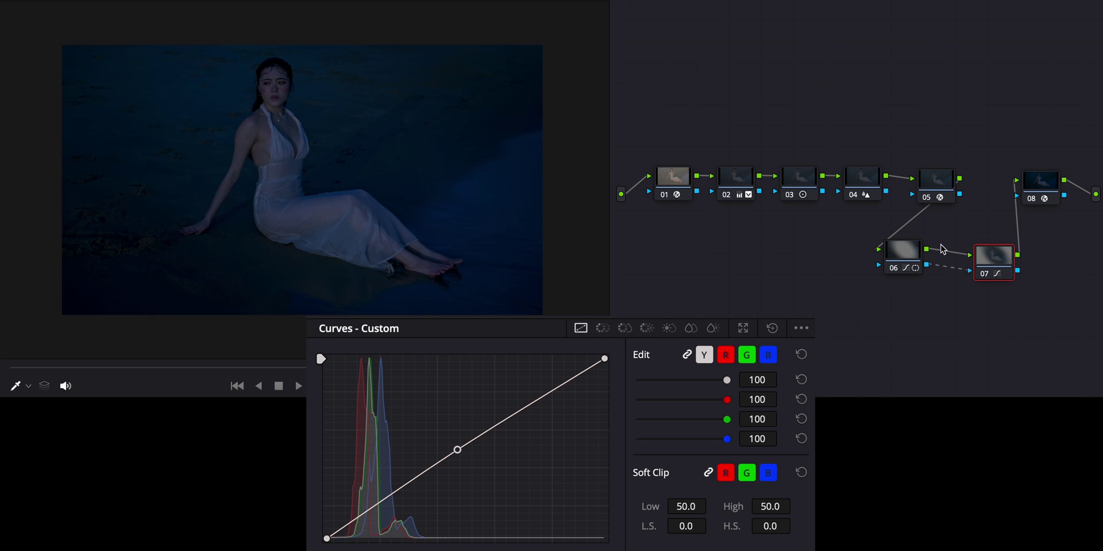
left_click(894, 269)
left_click(894, 269)
left_click(893, 269)
left_click(893, 268)
left_click(895, 268)
left_click(895, 269)
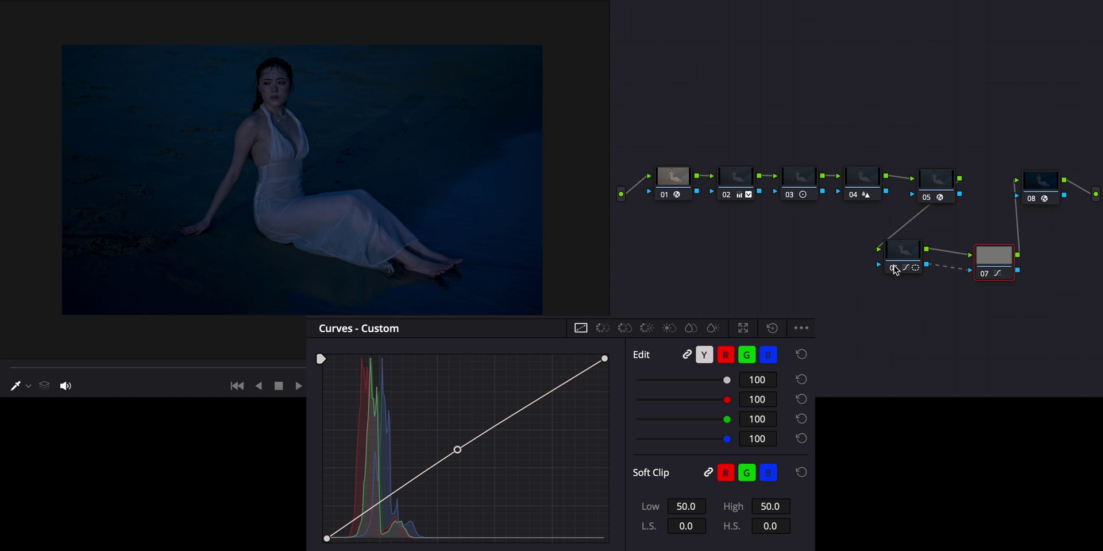
left_click(982, 275)
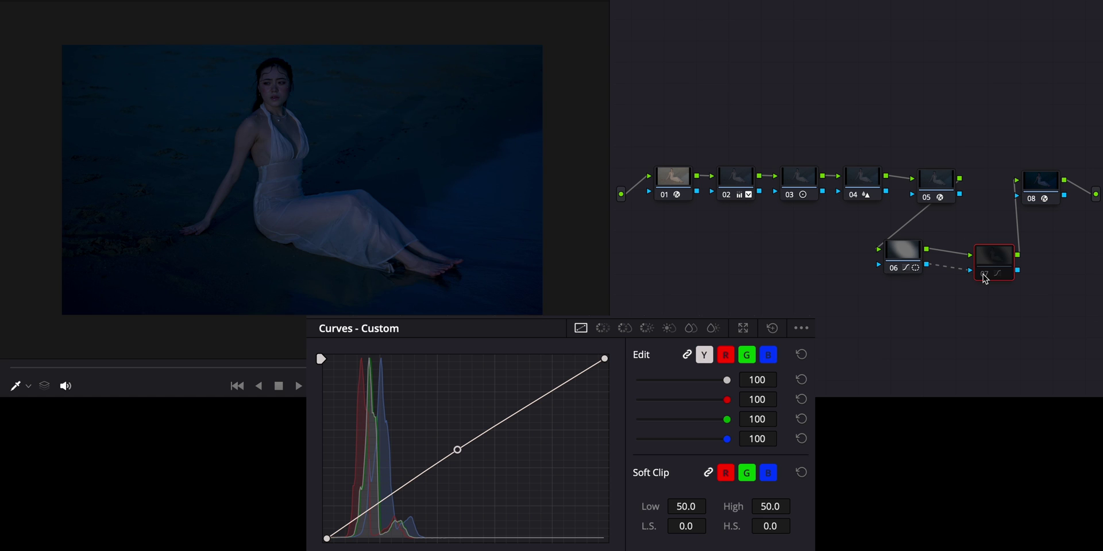
left_click(984, 275)
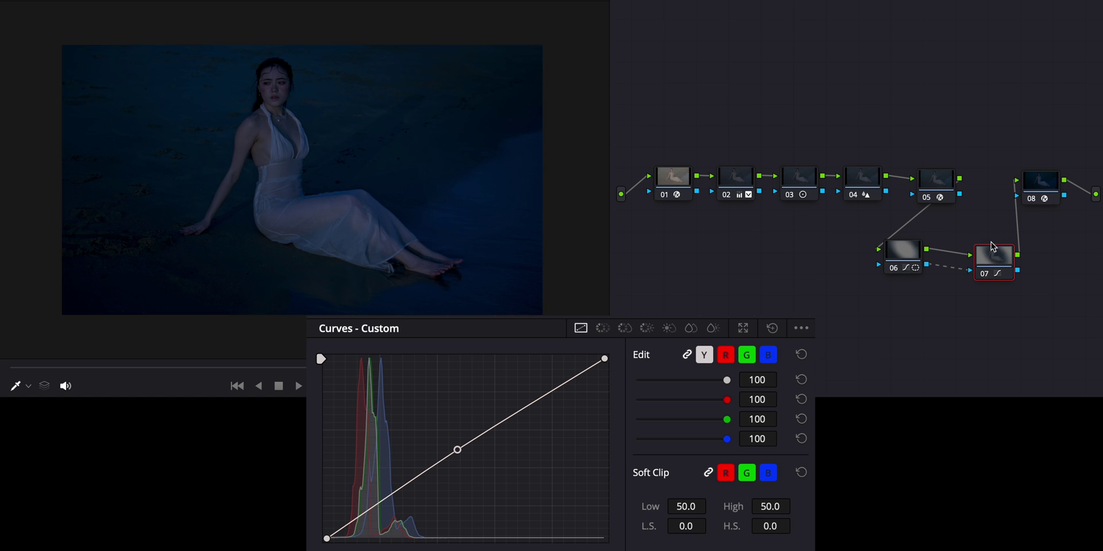
Ease the midtone points on the custom curves of nodes 07 and 06, comparing the frame with these nodes disabled.
left_click(463, 450)
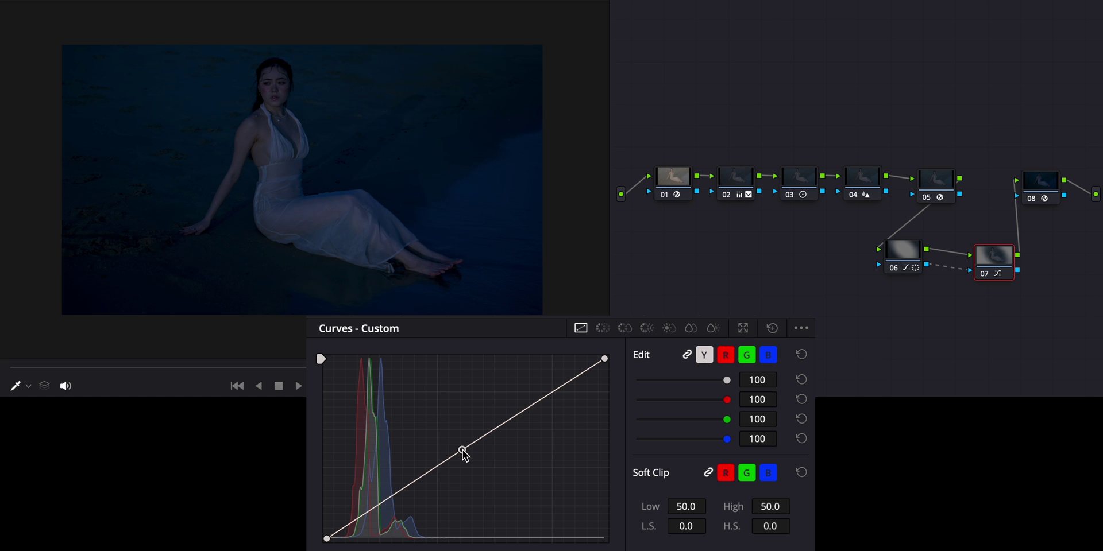
left_click(890, 261)
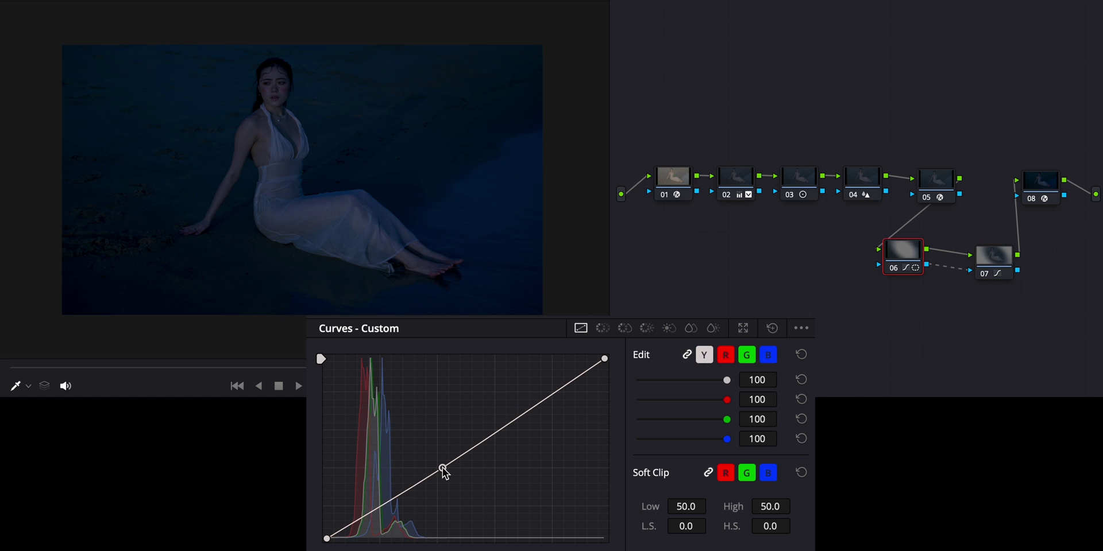
left_click(443, 469)
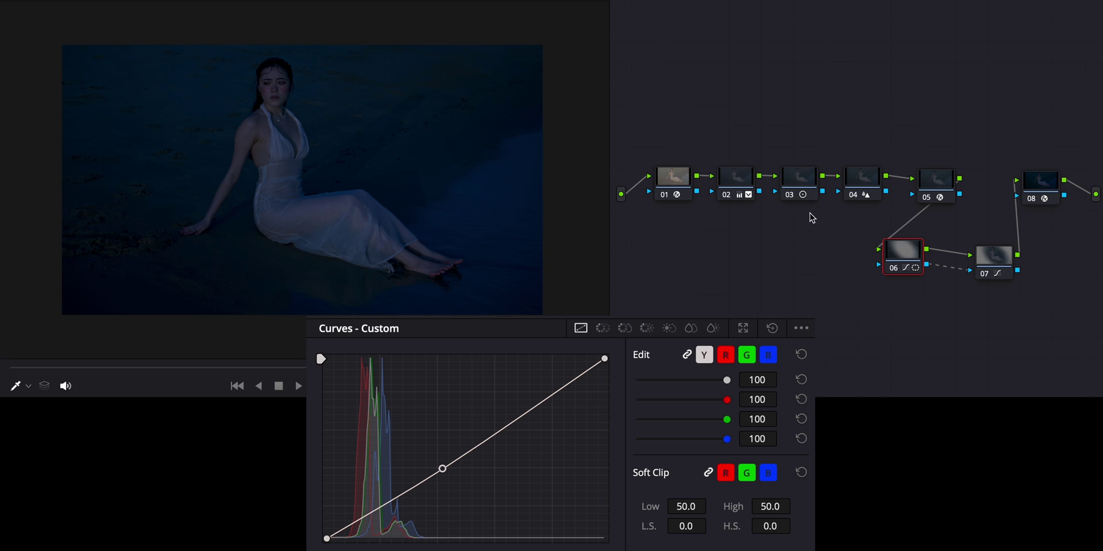
left_click(892, 271)
left_click(893, 270)
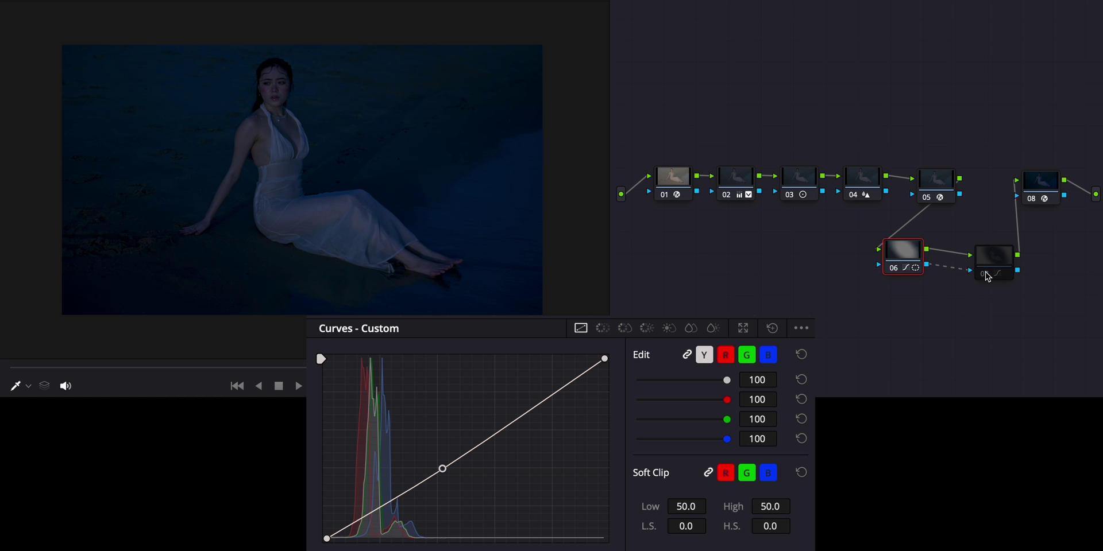
left_click(893, 269)
left_click(893, 269)
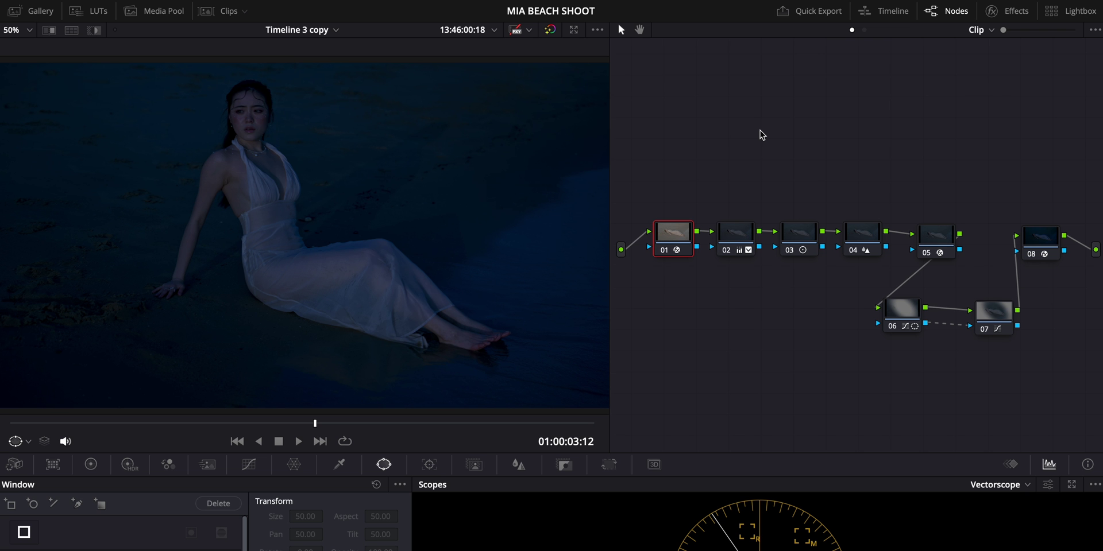
Examine the dress and face up close, and return the viewer to 50% zoom.
scroll(264, 147, "up", 5)
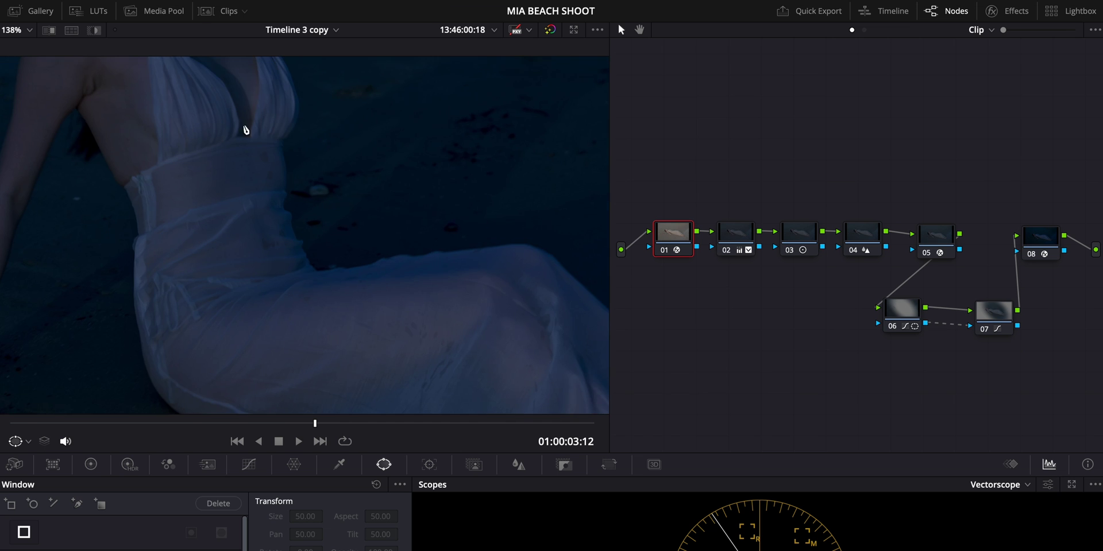
scroll(345, 234, "up", 5)
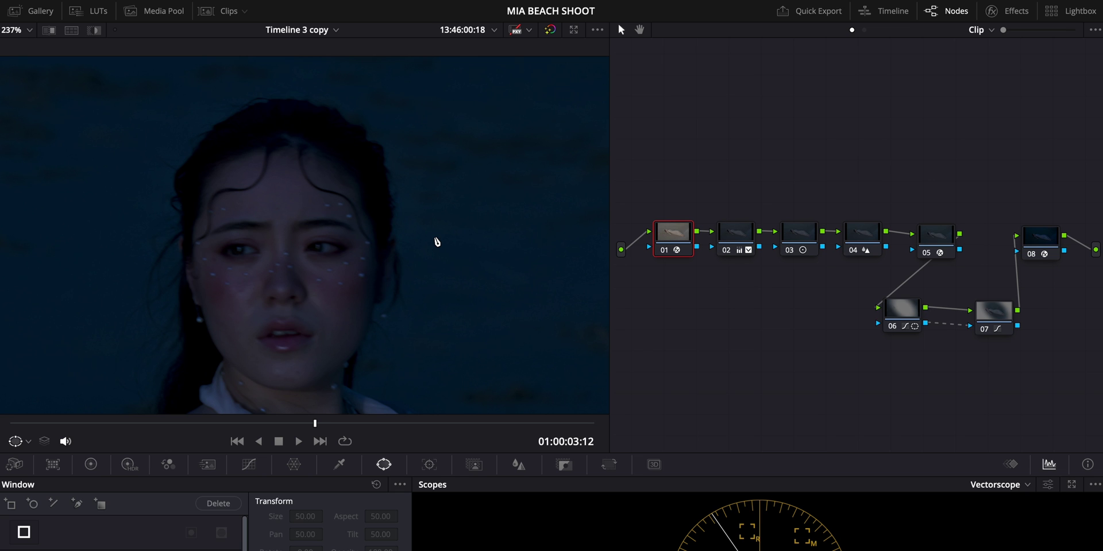
scroll(428, 254, "down", 5)
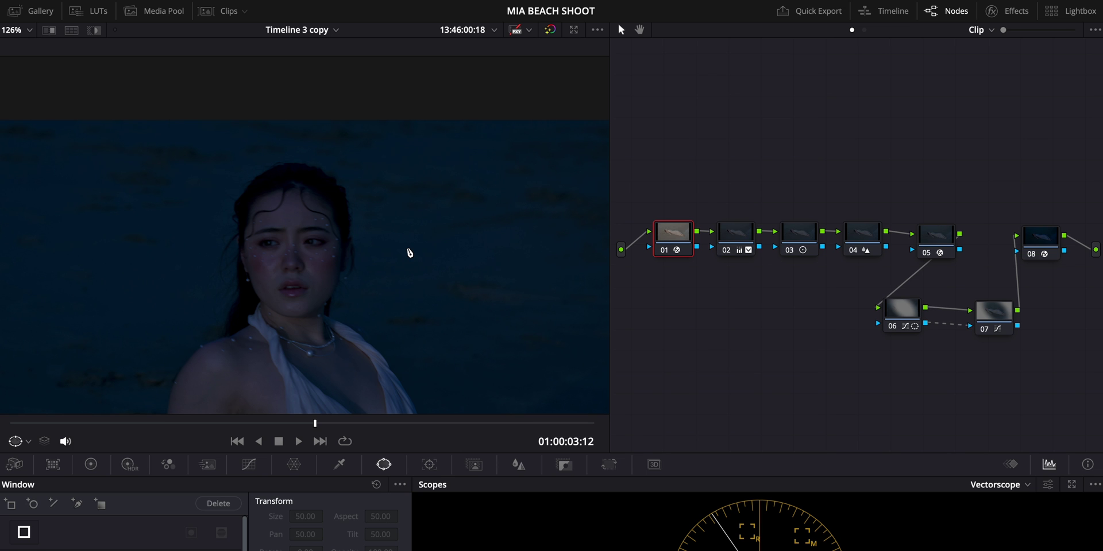
left_click(18, 32)
left_click(31, 56)
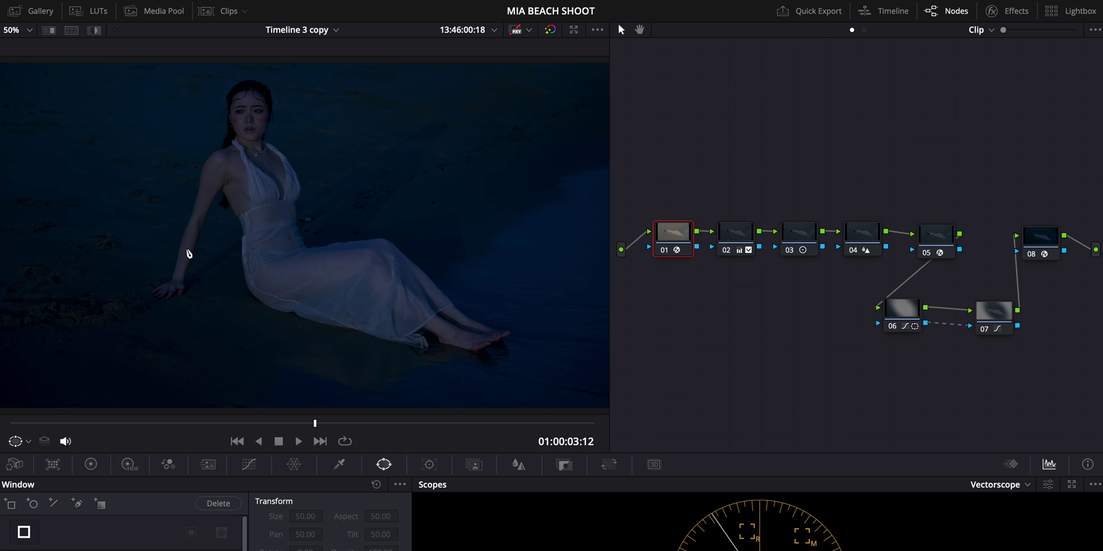
Show the clip thumbnails, apply clip 01's grade to the eye close-up in clip 02, and open clip 02.
left_click(222, 11)
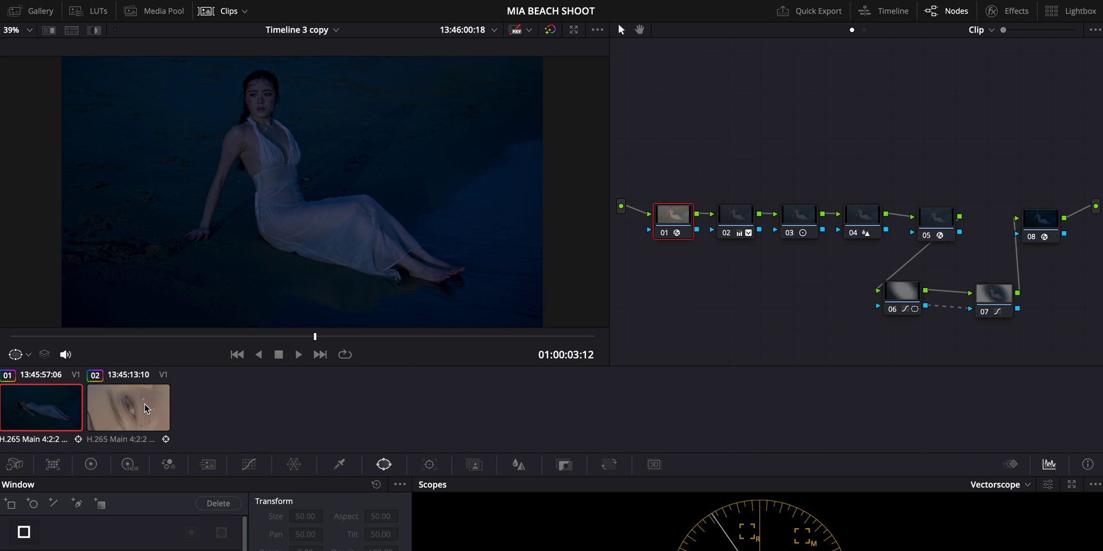
left_click(122, 415)
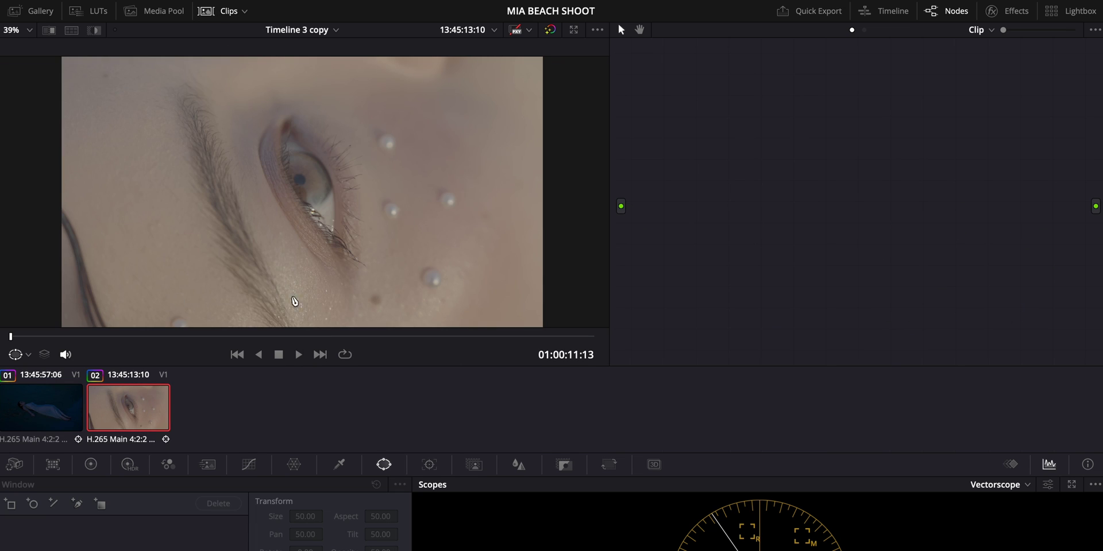
key("Up")
left_click(142, 414, "shift")
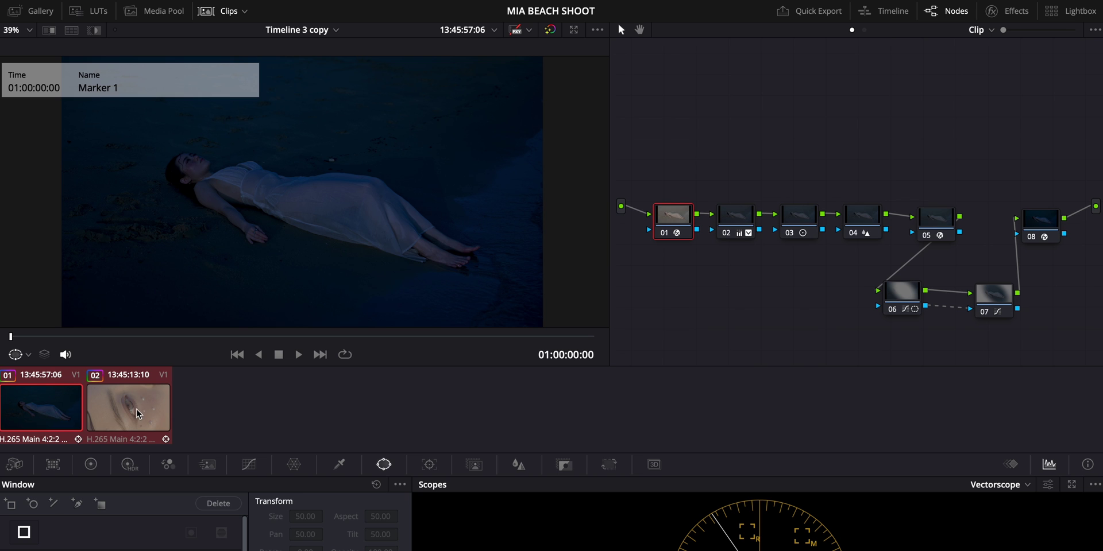
right_click(49, 413)
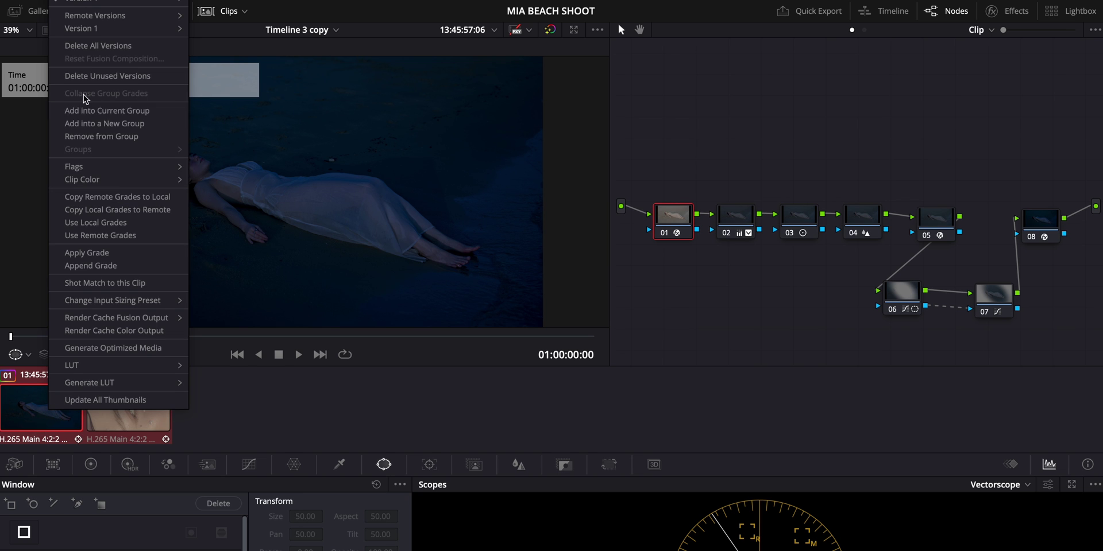
left_click(108, 254)
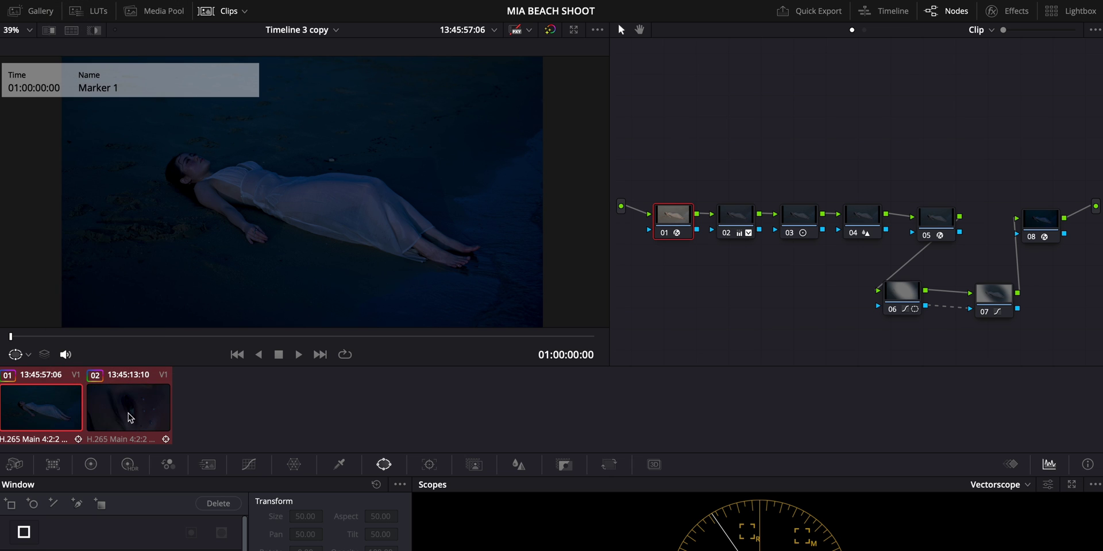
left_click(129, 420)
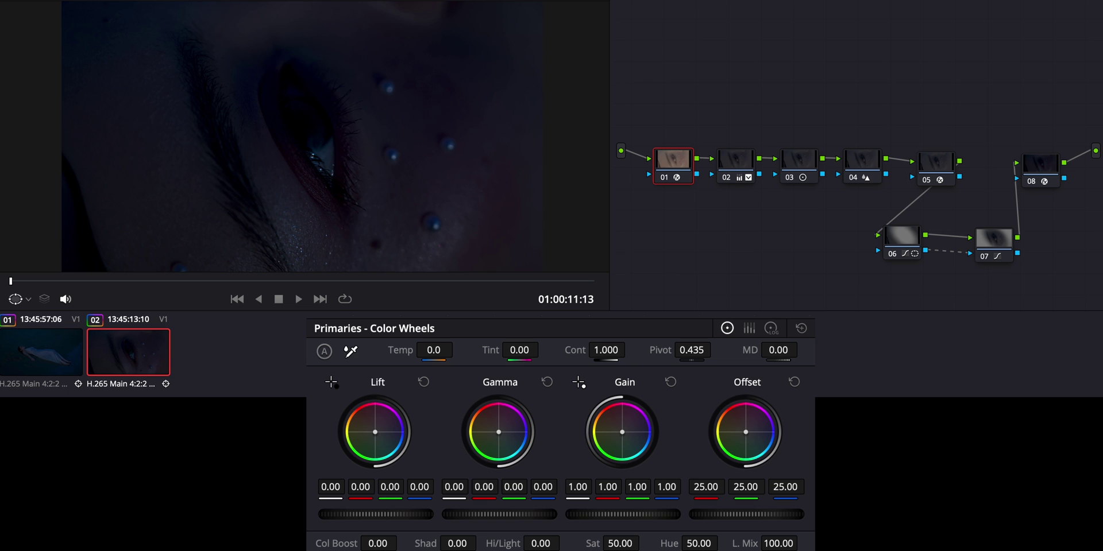
Brighten the eye close-up in clip 02 slightly through node 07's custom curve and node 02's primary wheels.
left_click(899, 250)
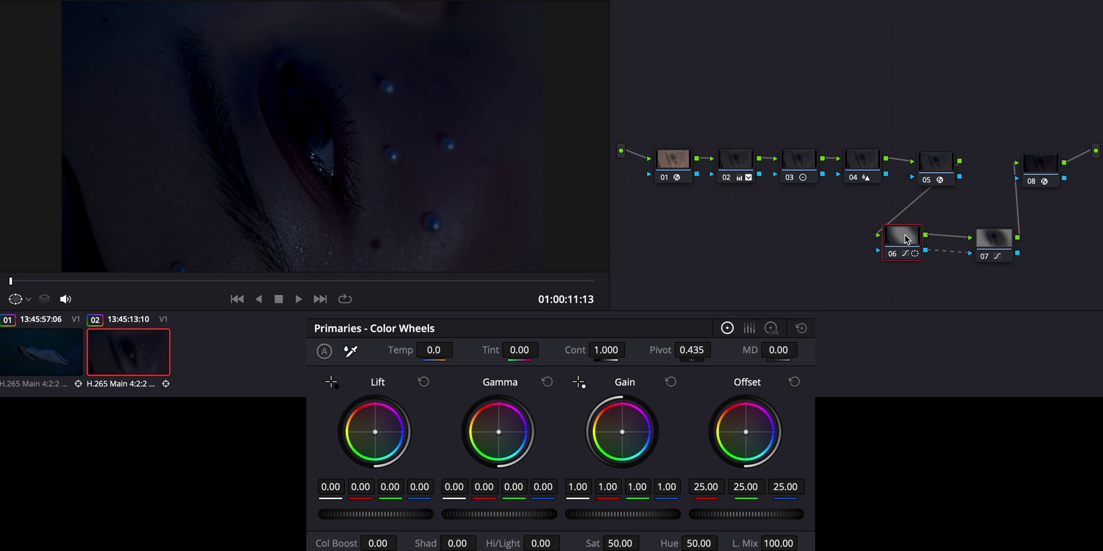
left_click(1004, 242)
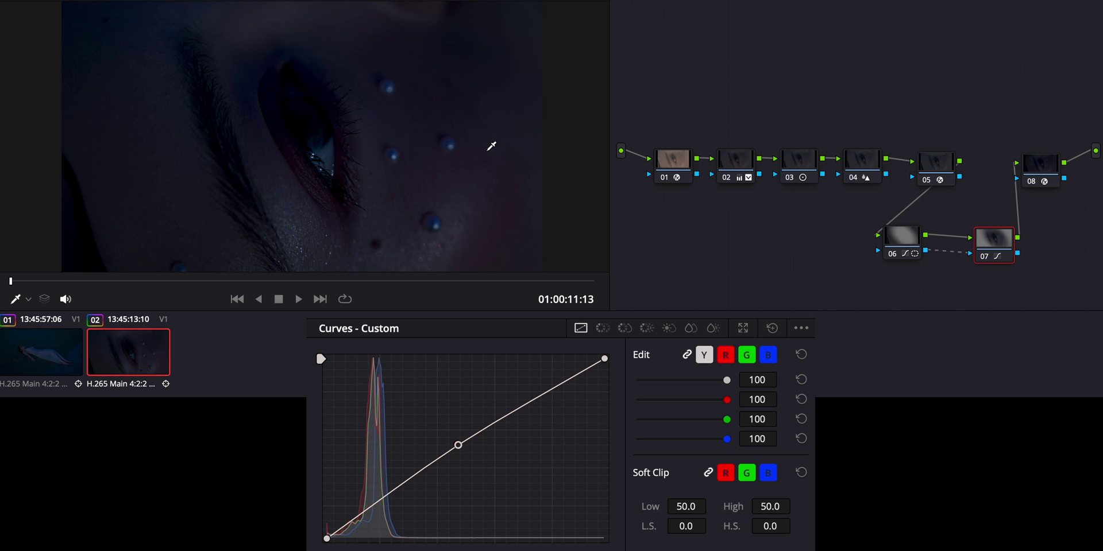
left_click(675, 181)
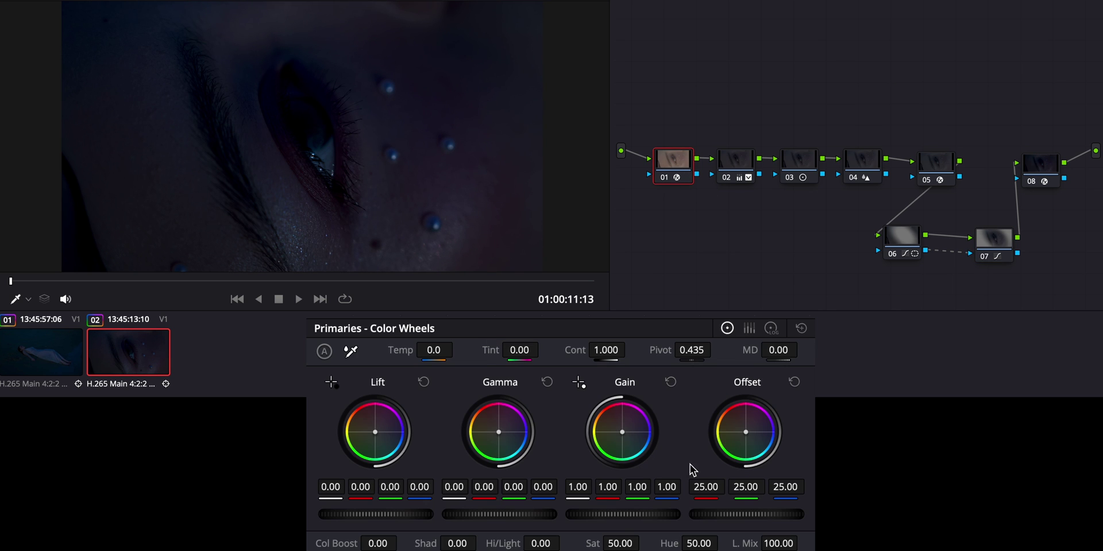
left_click(737, 169)
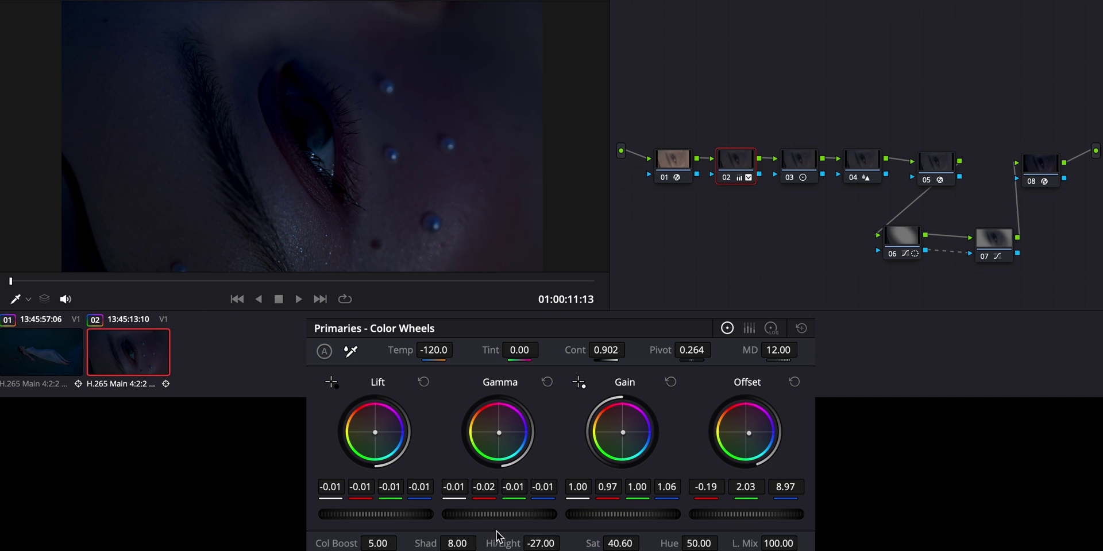
scroll(308, 162, "down", 3)
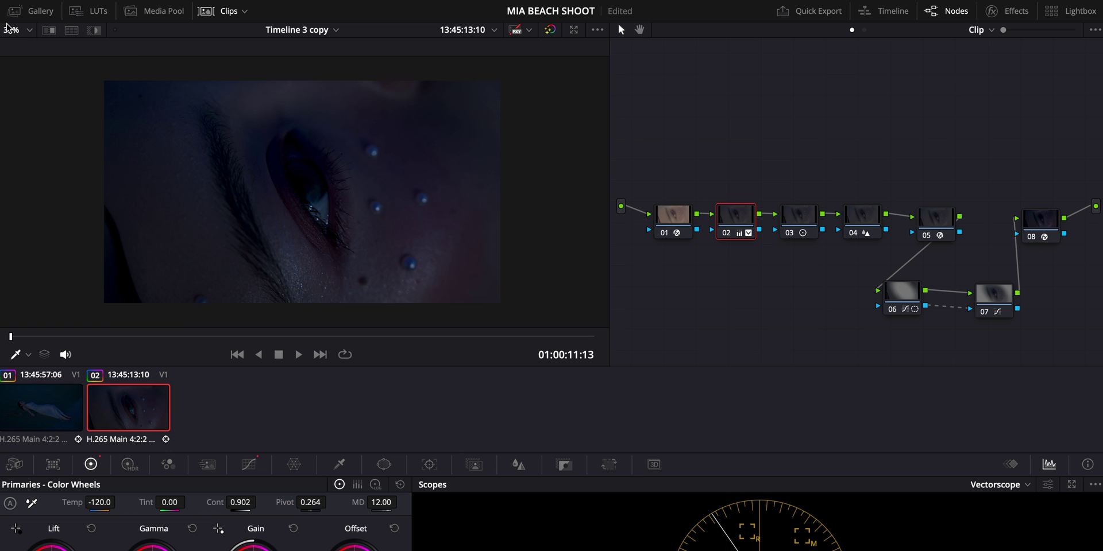
Fit the frame to the viewer and compare the eye close-up with the graded wide shot in clip 01, ending on clip 02.
left_click(26, 30)
left_click(34, 51)
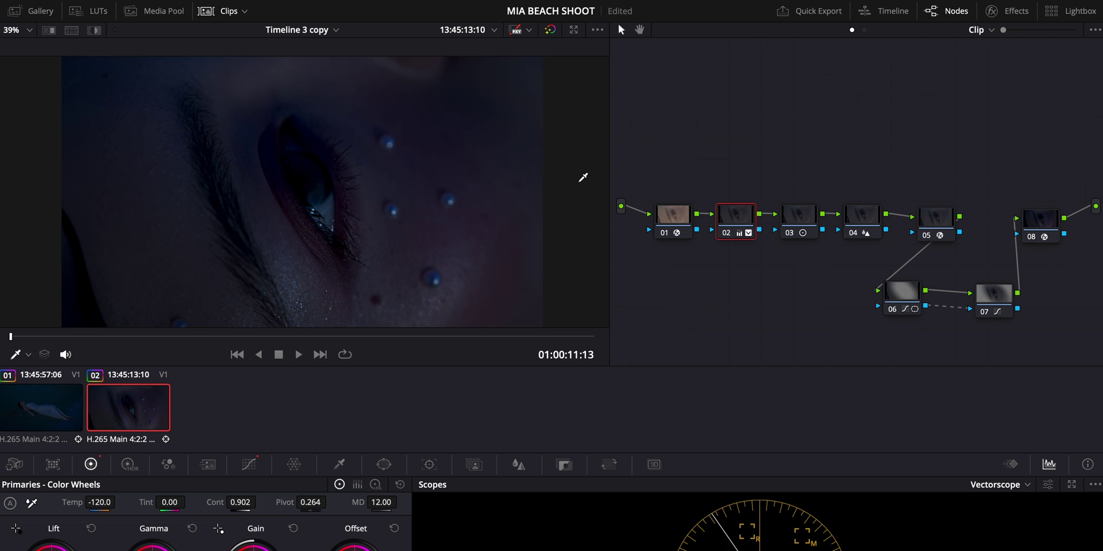
left_click(56, 401)
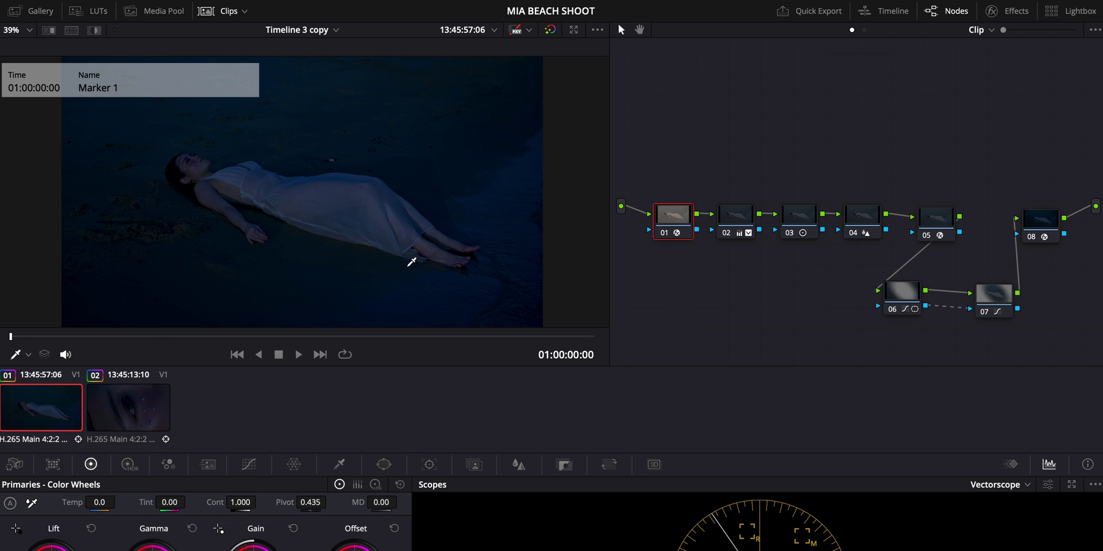
left_click(154, 336)
left_click(139, 404)
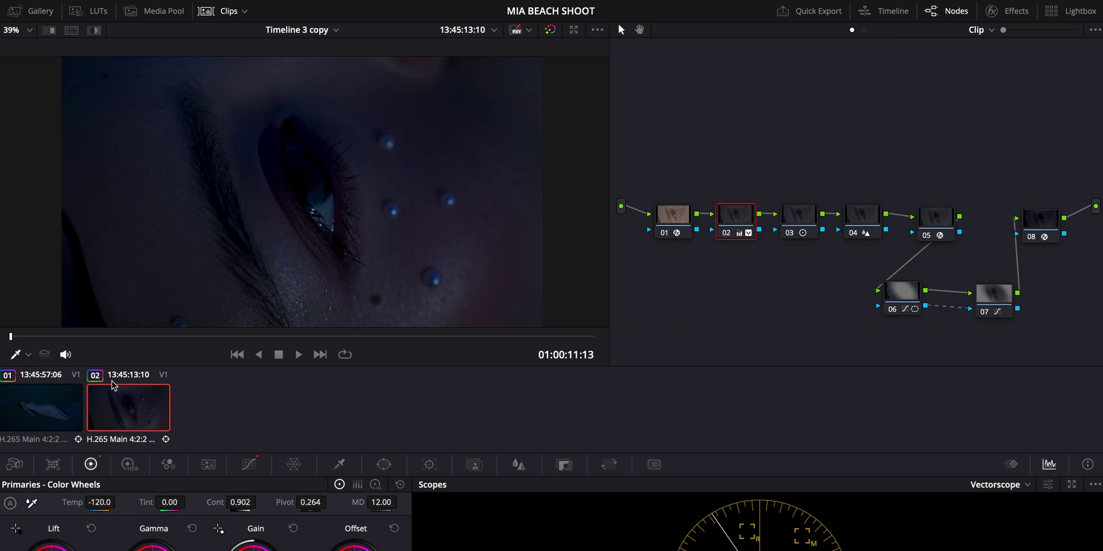